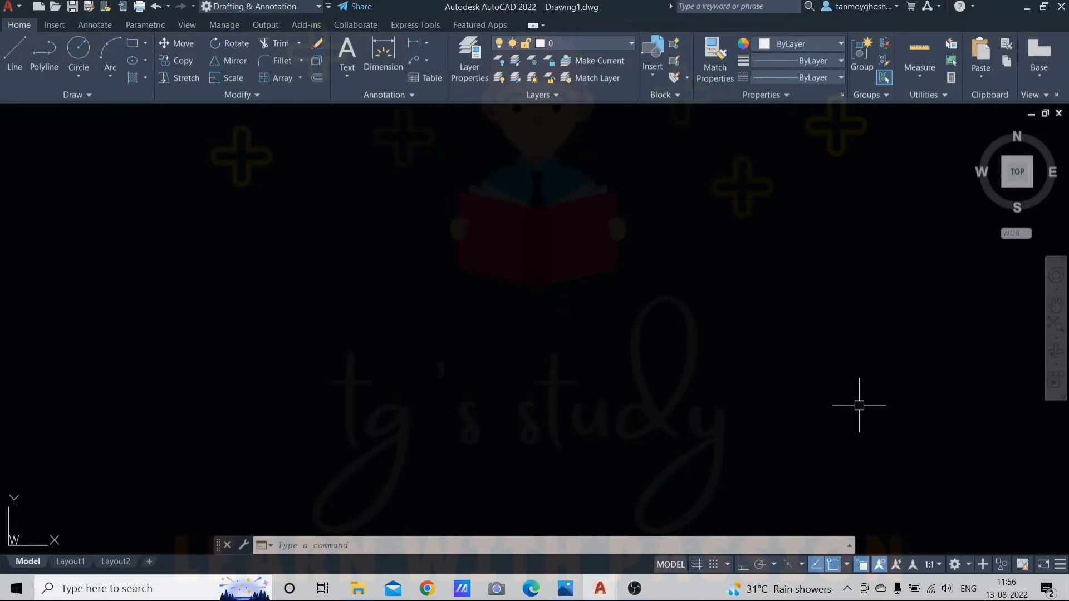
Set the drawing units to a length precision of 0, with millimeters as the insertion scale.
{"action": "type", "text": "u"}
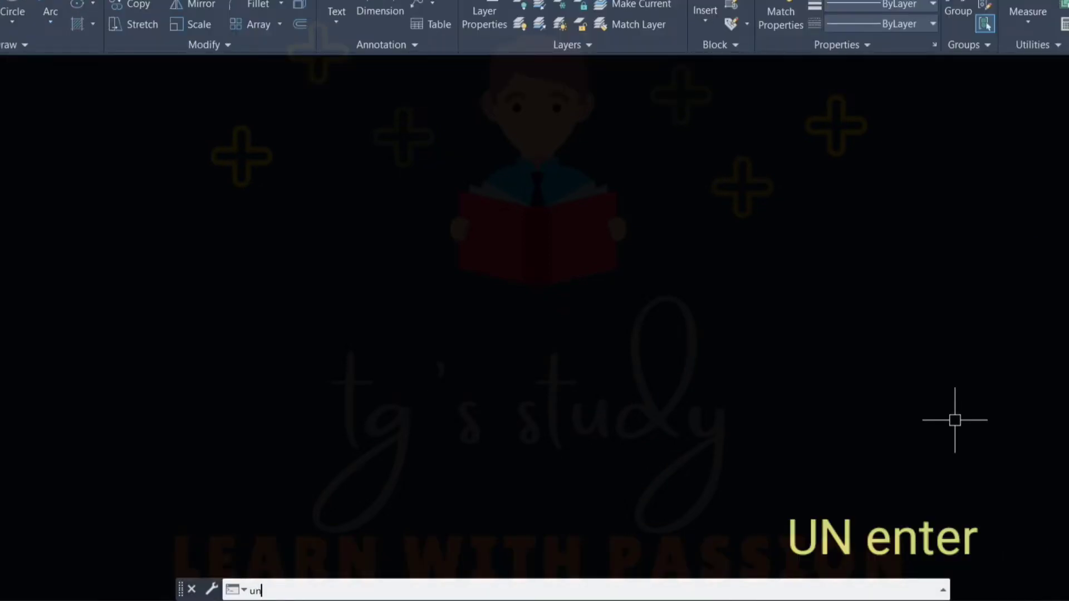
{"action": "type", "text": "n"}
{"action": "key", "text": "Return"}
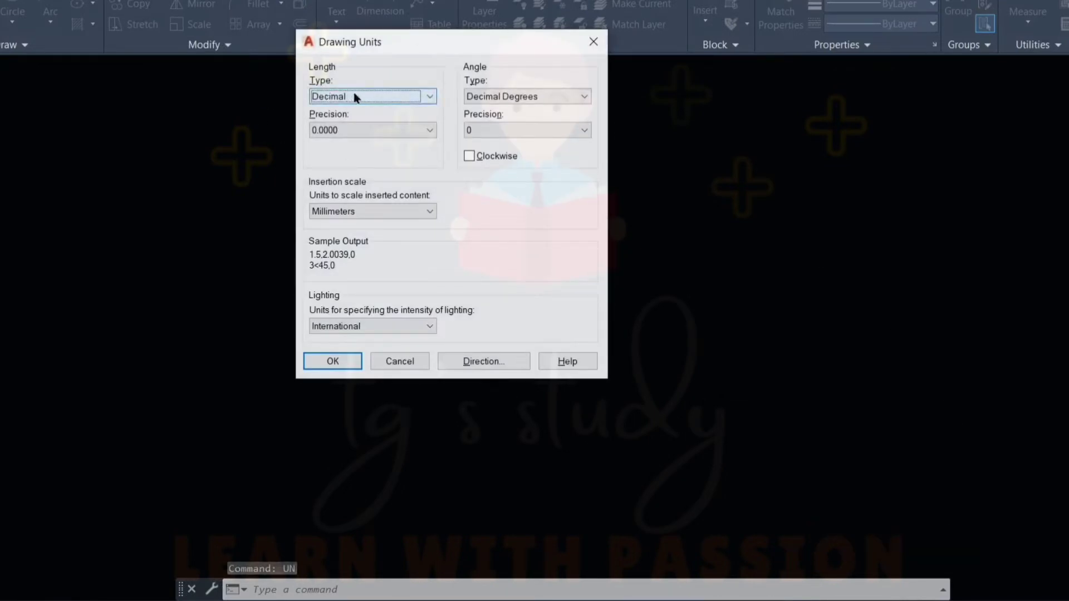
{"action": "left_click", "coordinate": [345, 130]}
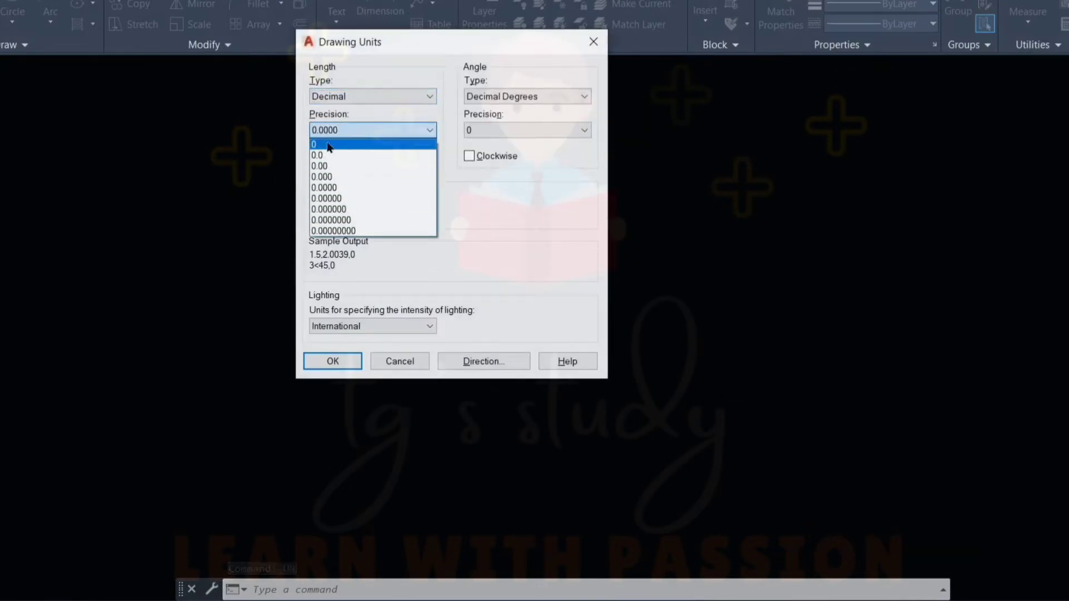
{"action": "left_click", "coordinate": [345, 144]}
{"action": "left_click", "coordinate": [359, 211]}
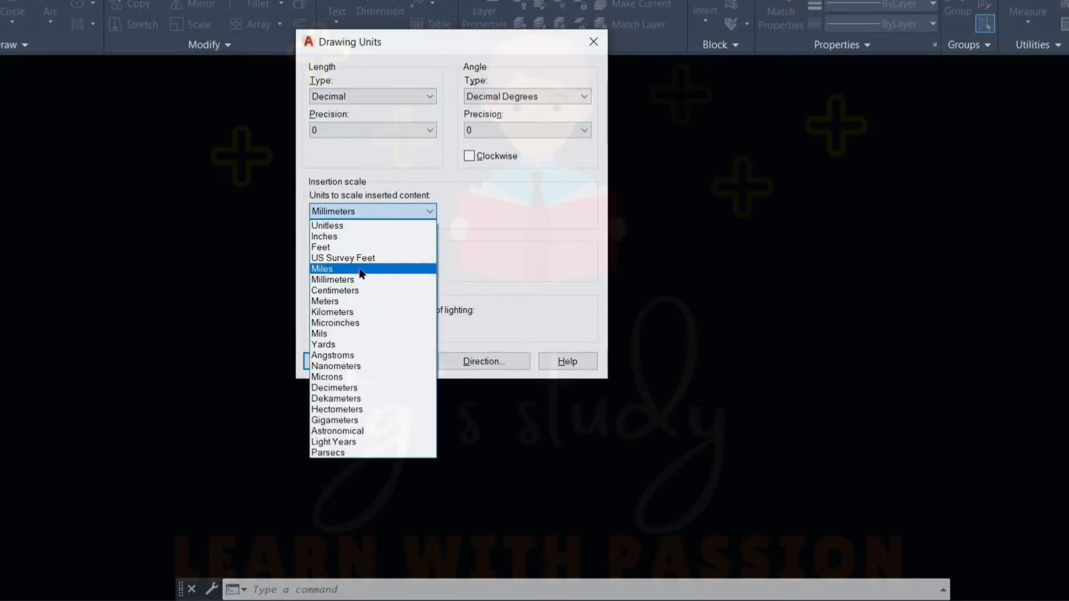
{"action": "left_click", "coordinate": [352, 281]}
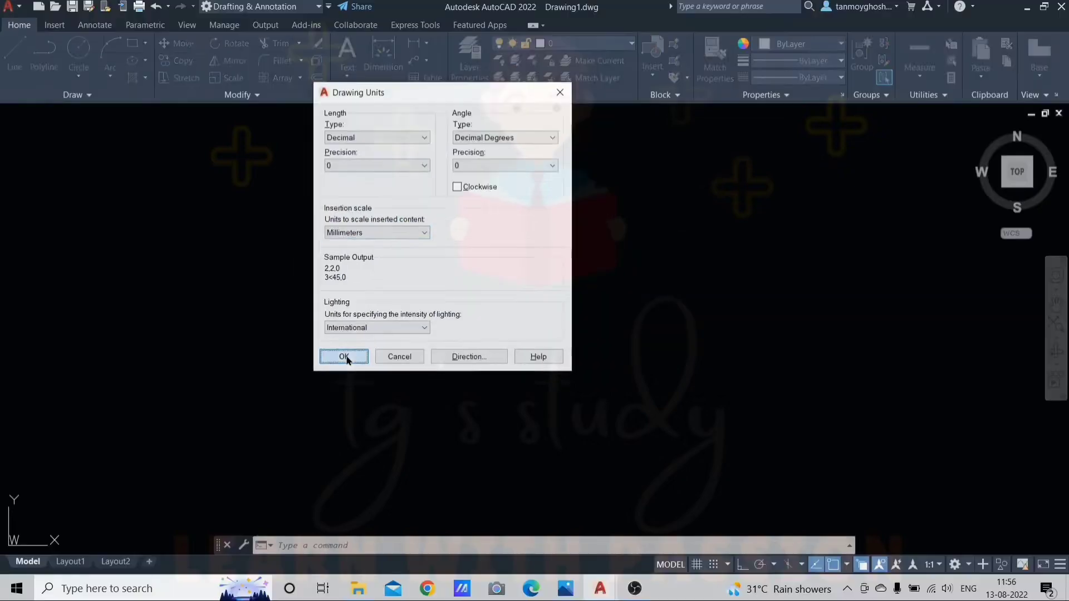
{"action": "left_click", "coordinate": [334, 362]}
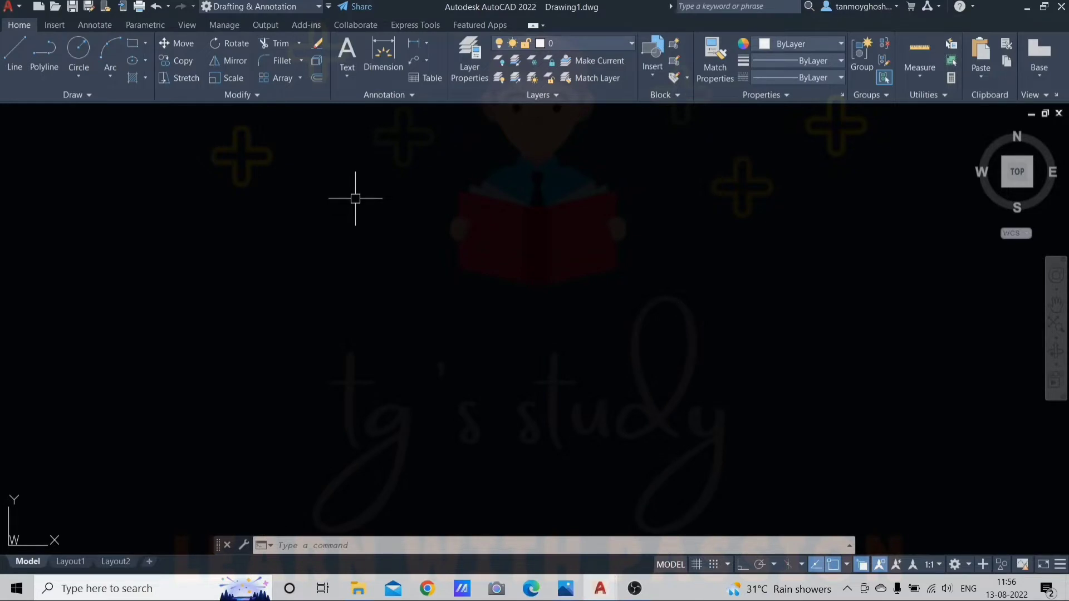
Switch the workspace to 3D Modeling.
{"action": "left_click", "coordinate": [318, 6]}
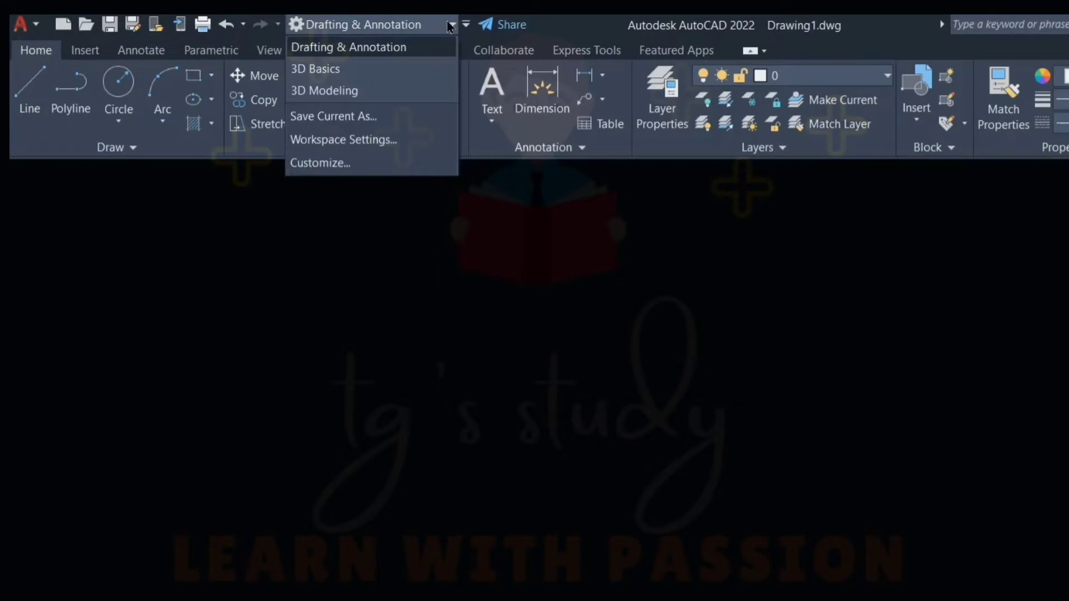
{"action": "left_click", "coordinate": [332, 92]}
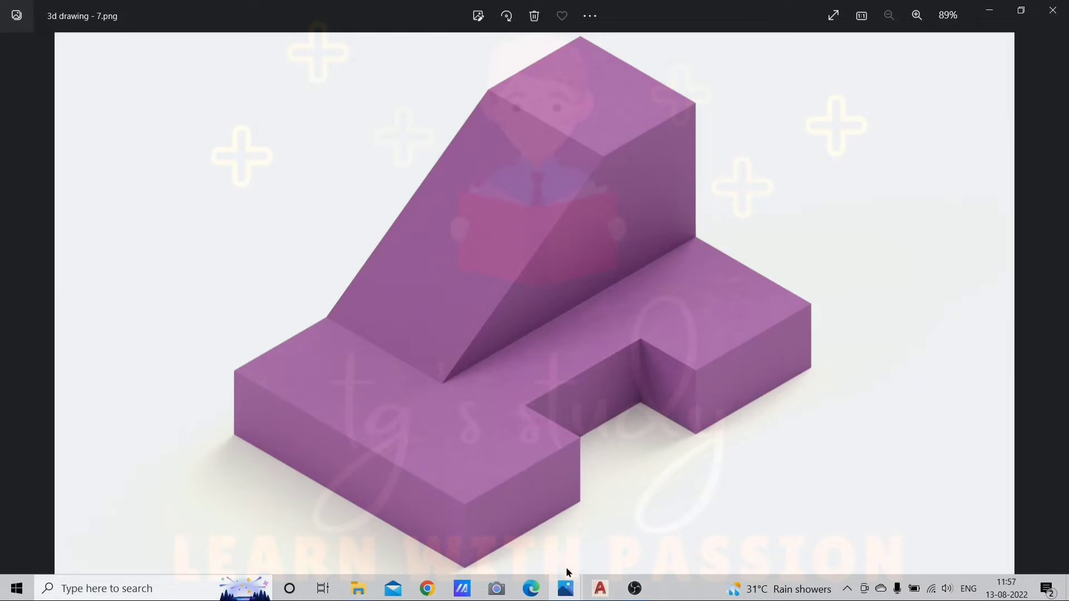
Examine the dimensioned isometric image in the photo viewer and the orthographic views in ISO TO ORTHO.dwg in AutoCAD.
{"action": "mouse_move", "coordinate": [566, 586]}
{"action": "left_click", "coordinate": [499, 501]}
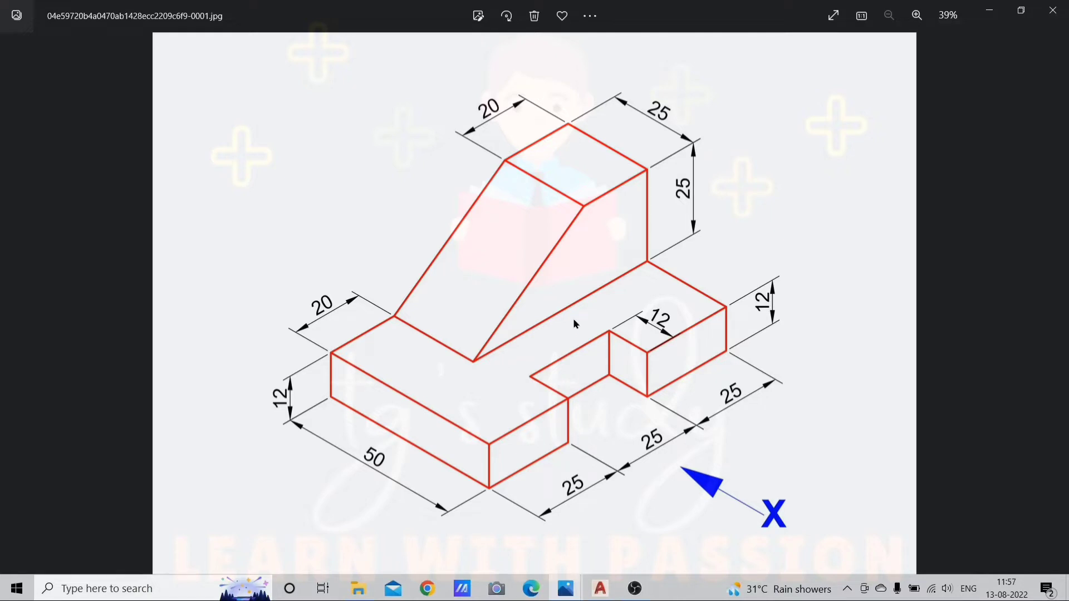
{"action": "left_click", "coordinate": [600, 589]}
{"action": "left_click", "coordinate": [659, 555]}
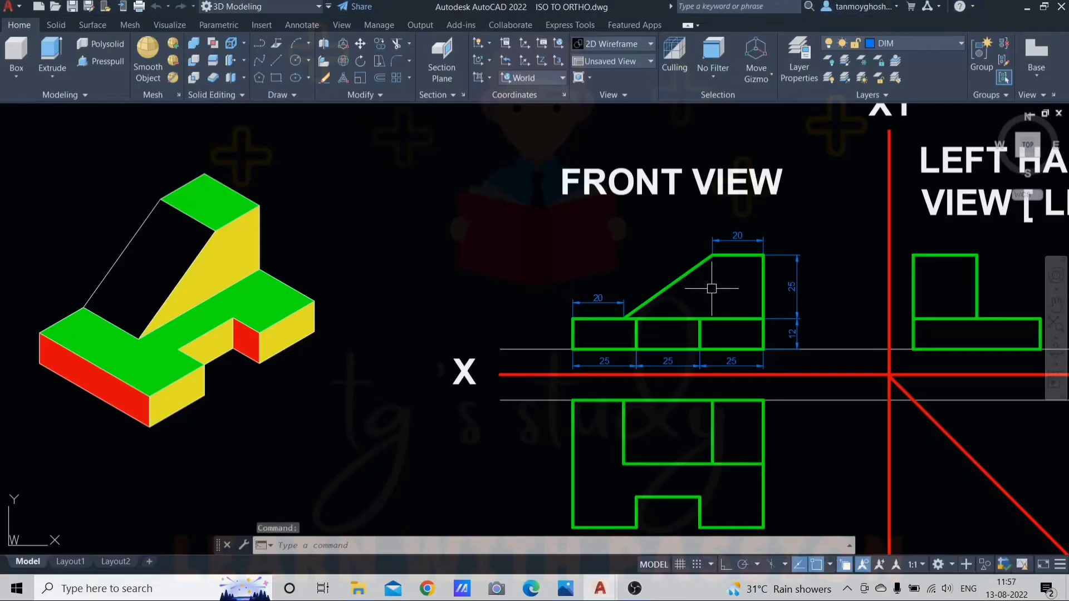
{"action": "scroll", "coordinate": [711, 286], "scroll_direction": "down", "scroll_amount": 2}
{"action": "middle_click_drag", "start_coordinate": [758, 294], "coordinate": [566, 280]}
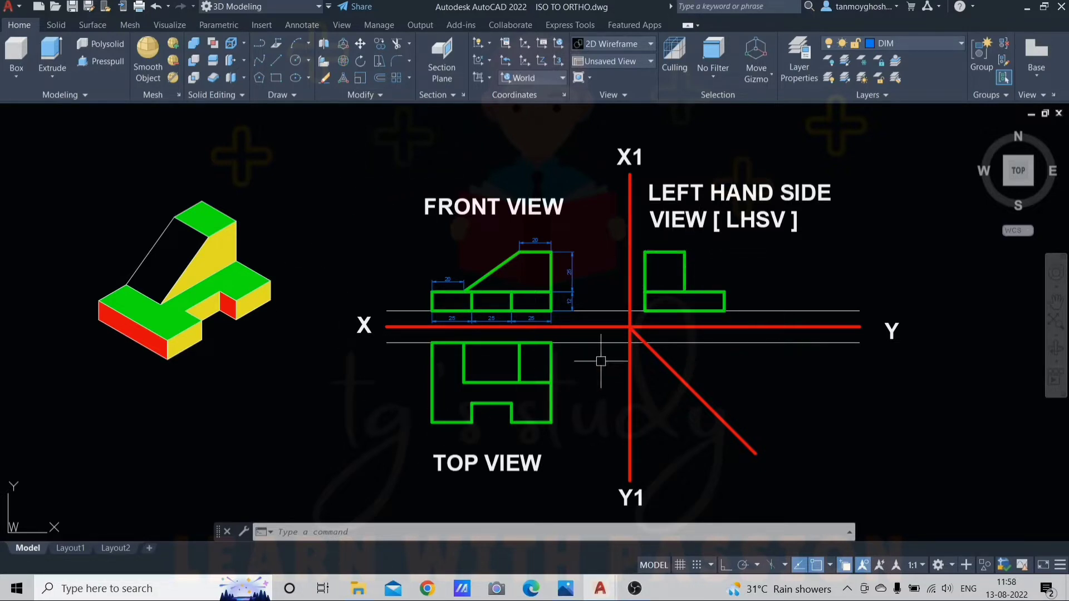
Compare the X viewing direction in the isometric image with the front view in ISO TO ORTHO.dwg.
{"action": "mouse_move", "coordinate": [565, 588]}
{"action": "left_click", "coordinate": [525, 517]}
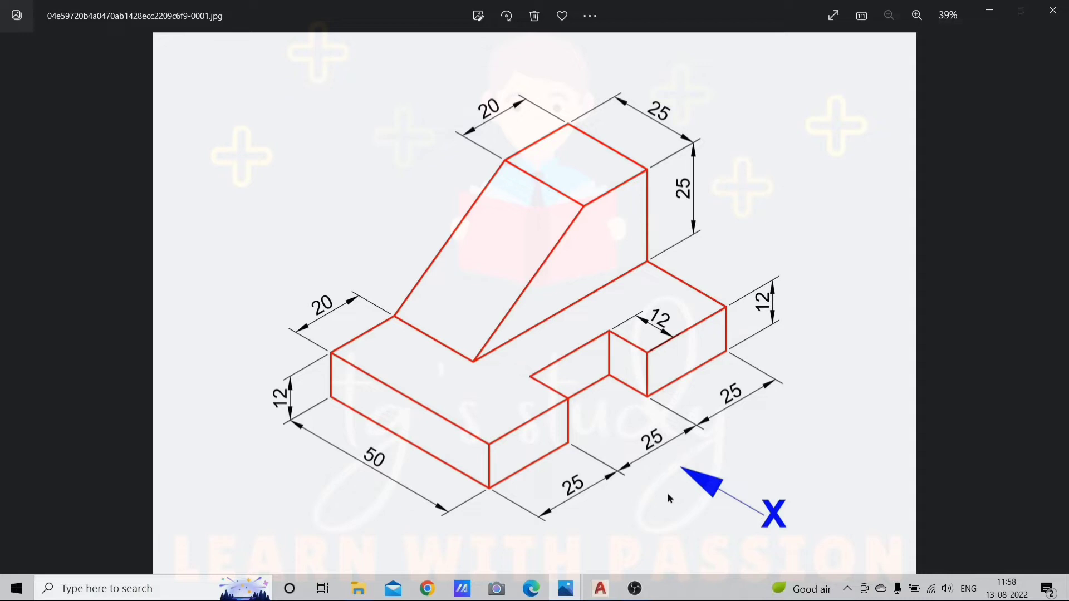
{"action": "mouse_move", "coordinate": [600, 588]}
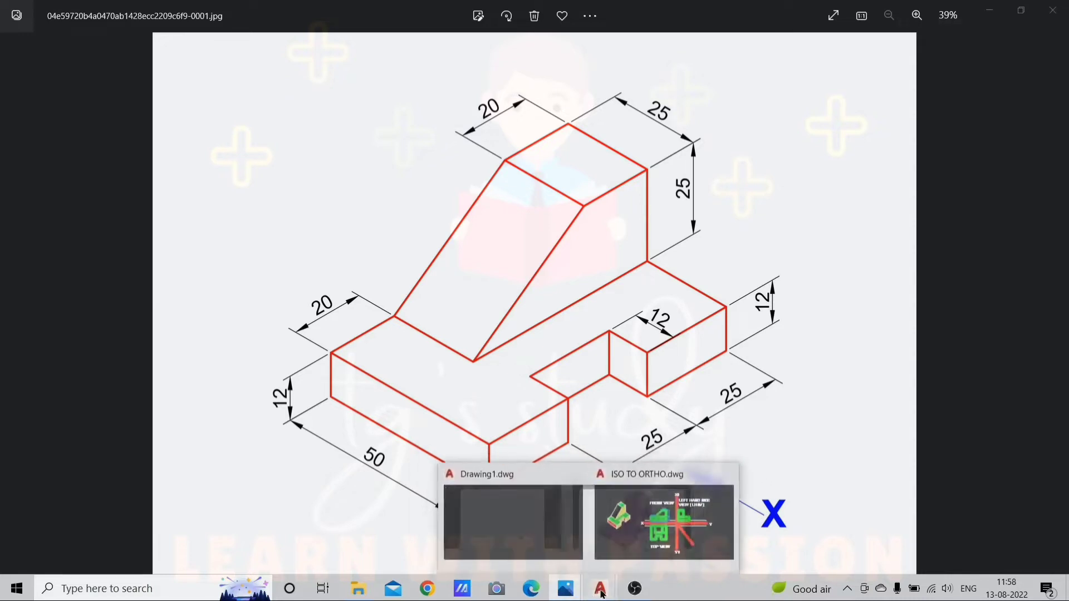
{"action": "left_click", "coordinate": [668, 518]}
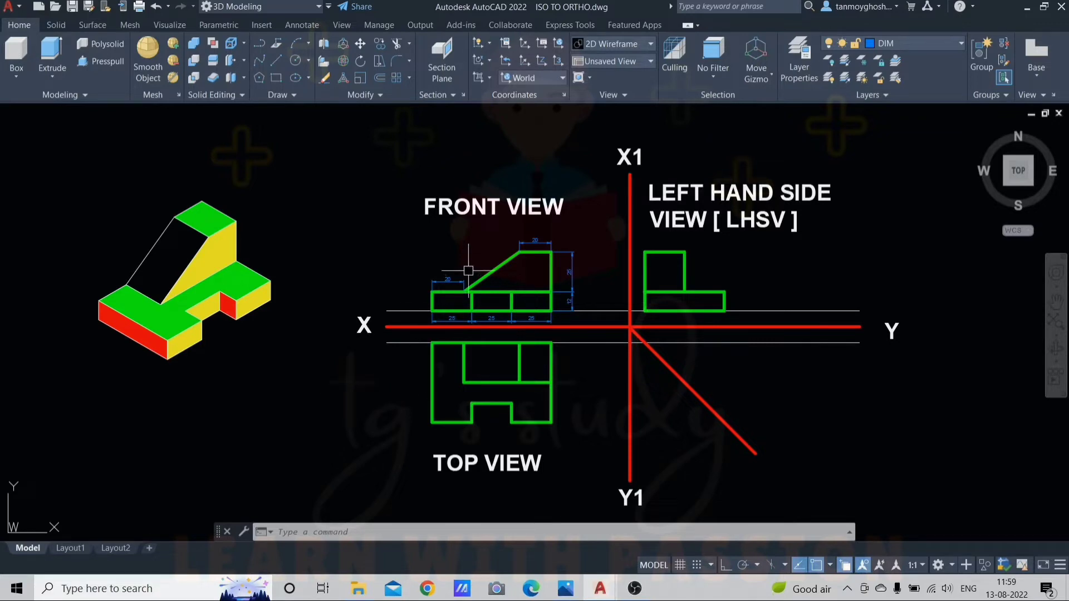
{"action": "scroll", "coordinate": [338, 289], "scroll_direction": "up", "scroll_amount": 2}
{"action": "scroll", "coordinate": [338, 288], "scroll_direction": "down", "scroll_amount": 2}
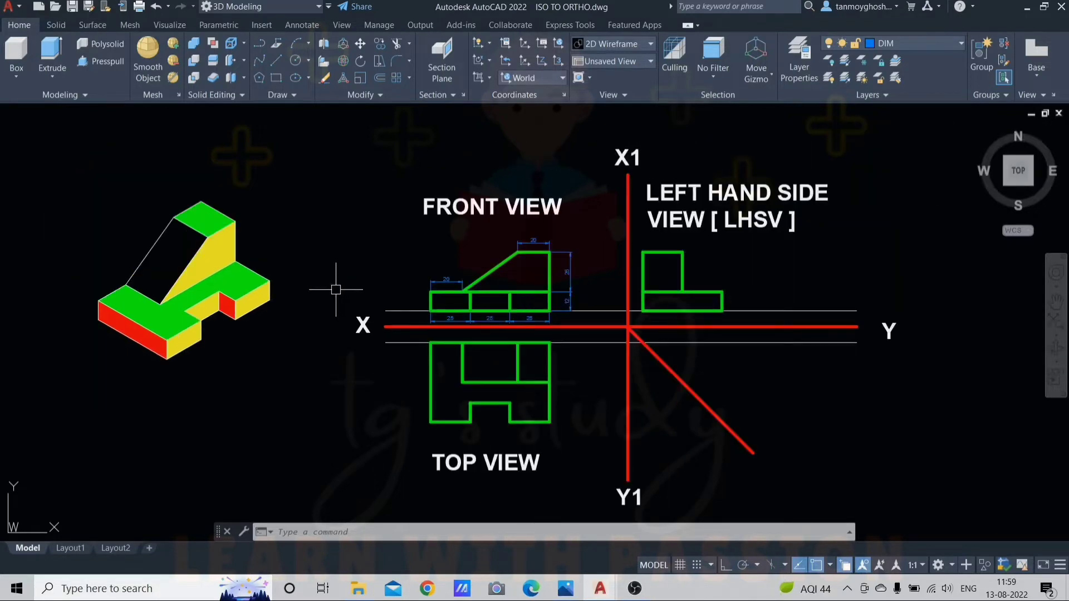
{"action": "middle_click_drag", "start_coordinate": [339, 286], "coordinate": [375, 299]}
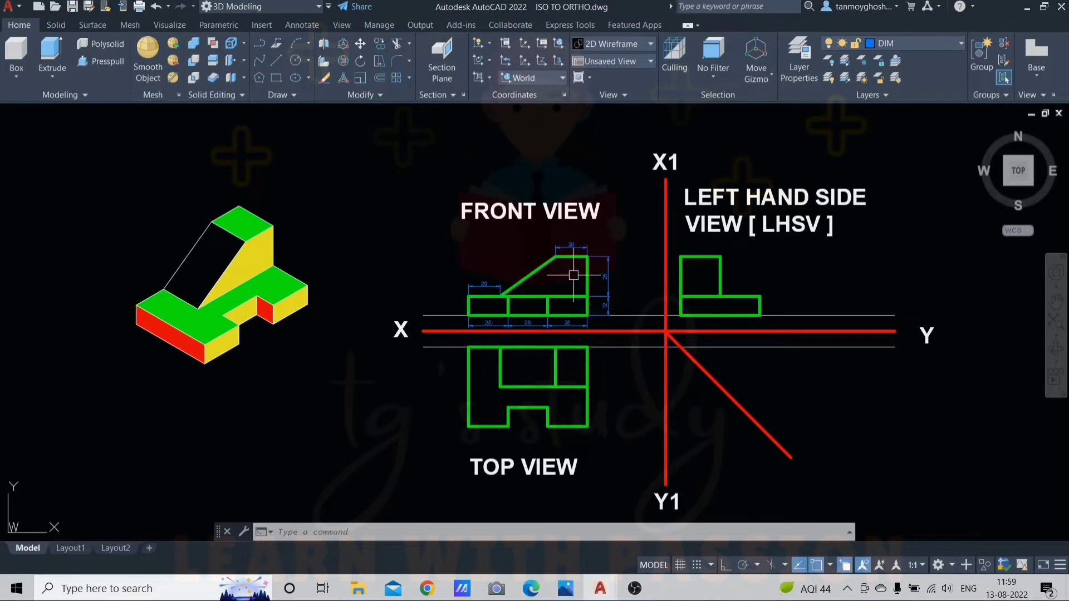
{"action": "scroll", "coordinate": [492, 315], "scroll_direction": "up", "scroll_amount": 2}
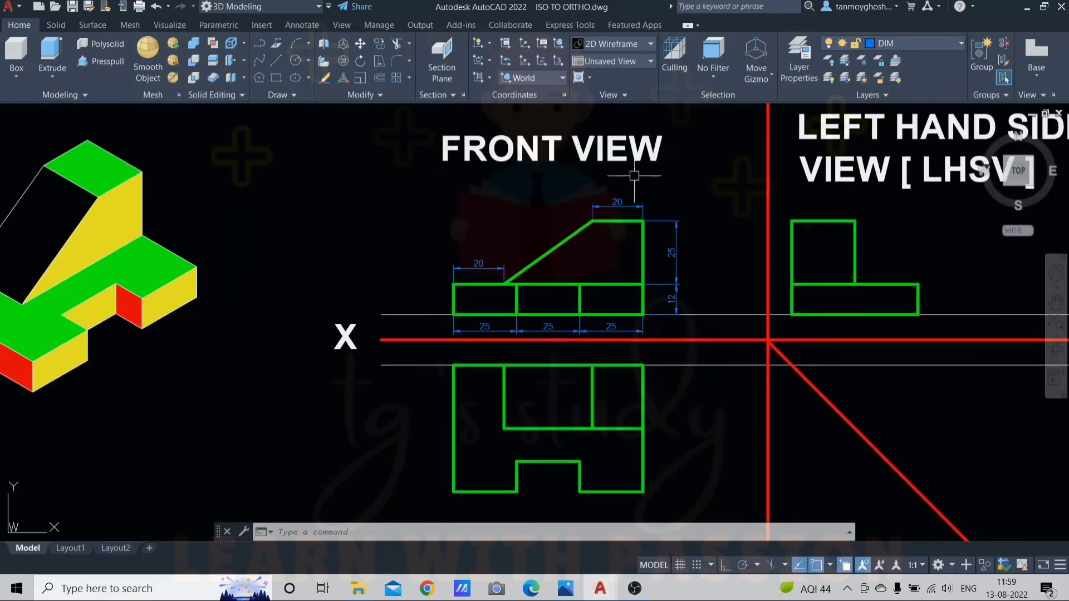
{"action": "scroll", "coordinate": [651, 298], "scroll_direction": "up", "scroll_amount": 2}
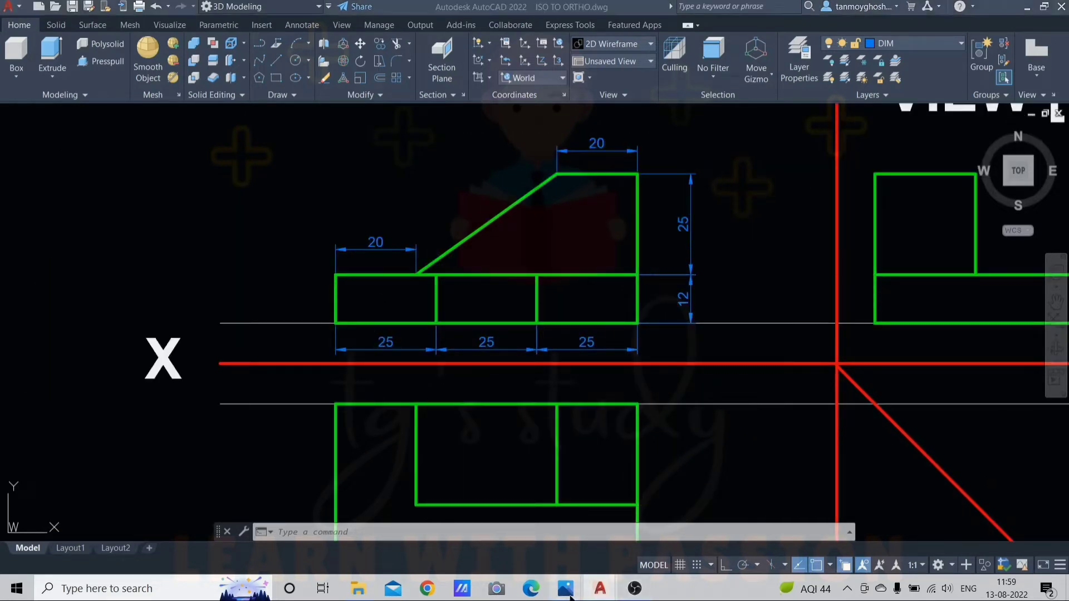
Check the front view's dimensions in ISO TO ORTHO.dwg against the dimensioned isometric image in the photo viewer.
{"action": "mouse_move", "coordinate": [565, 588]}
{"action": "left_click", "coordinate": [490, 507]}
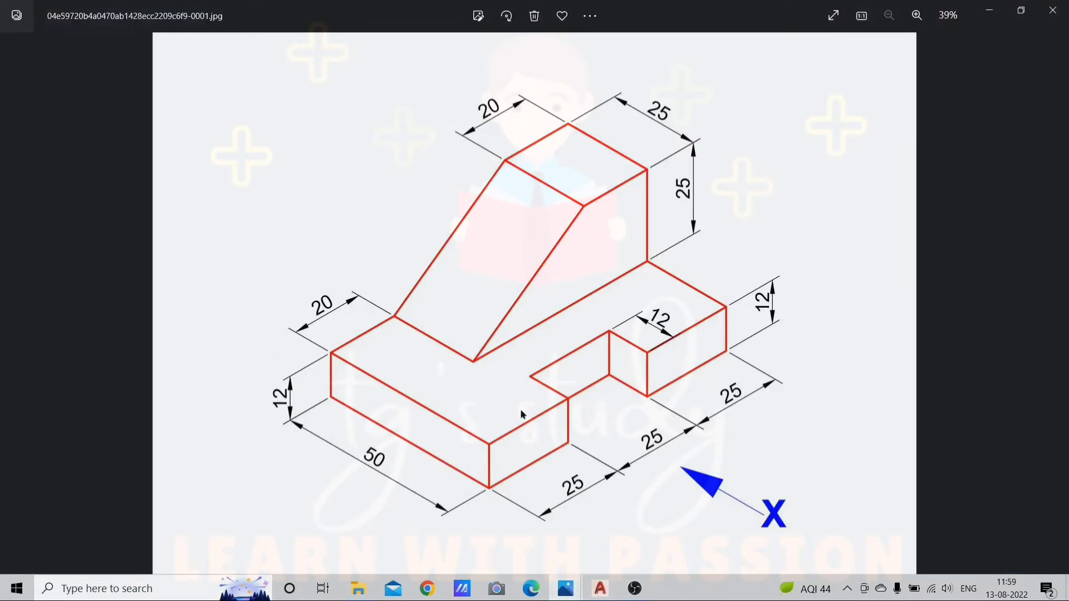
{"action": "left_click", "coordinate": [567, 592]}
{"action": "mouse_move", "coordinate": [603, 594]}
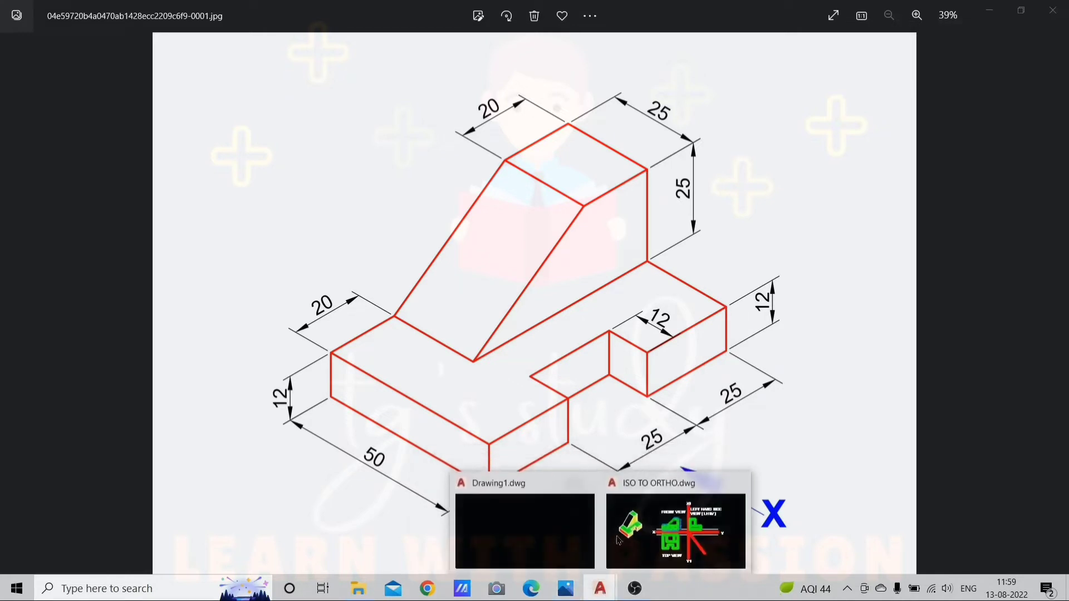
{"action": "left_click", "coordinate": [685, 518]}
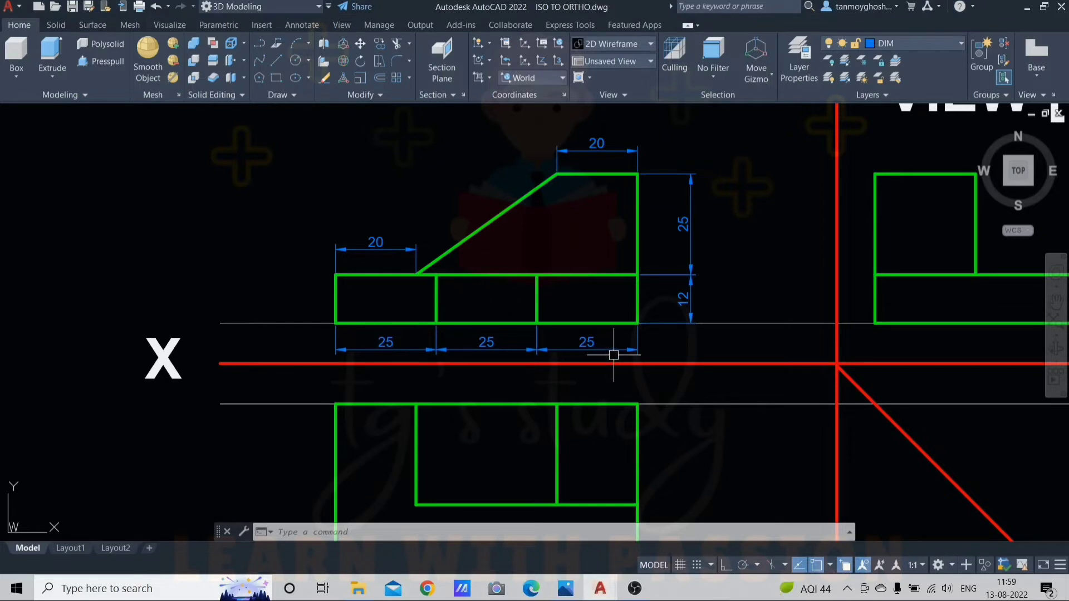
{"action": "scroll", "coordinate": [621, 352], "scroll_direction": "down", "scroll_amount": 2}
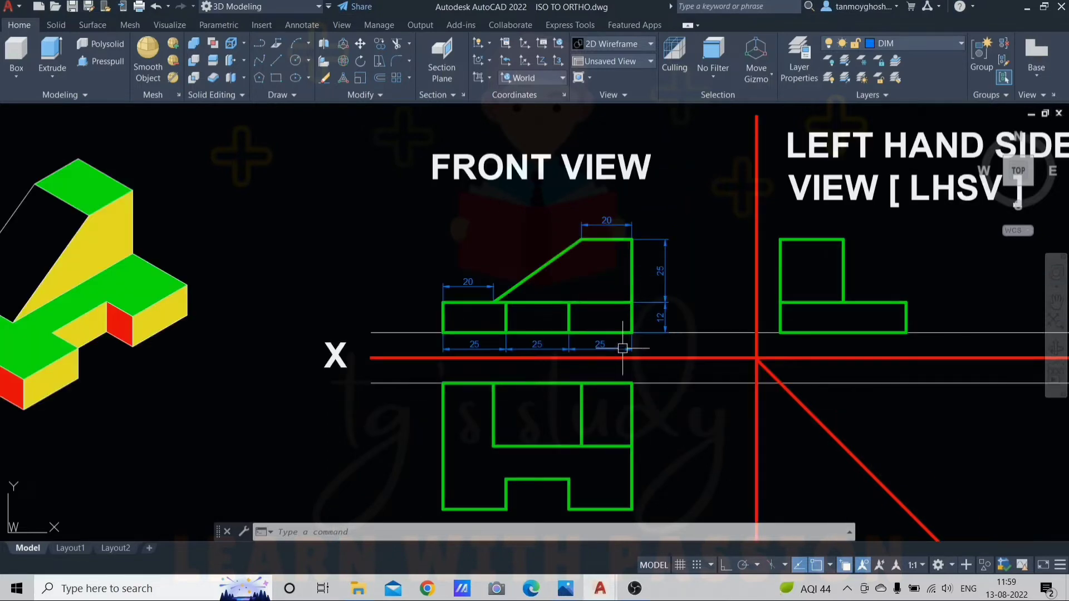
{"action": "middle_click_drag", "start_coordinate": [686, 416], "coordinate": [661, 362]}
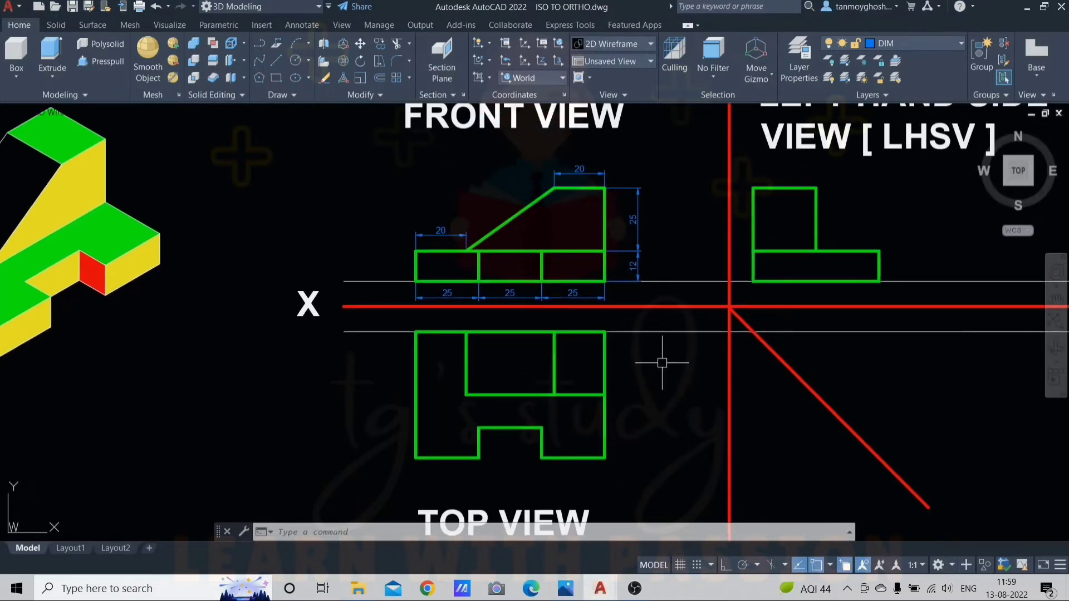
{"action": "scroll", "coordinate": [665, 366], "scroll_direction": "down", "scroll_amount": 2}
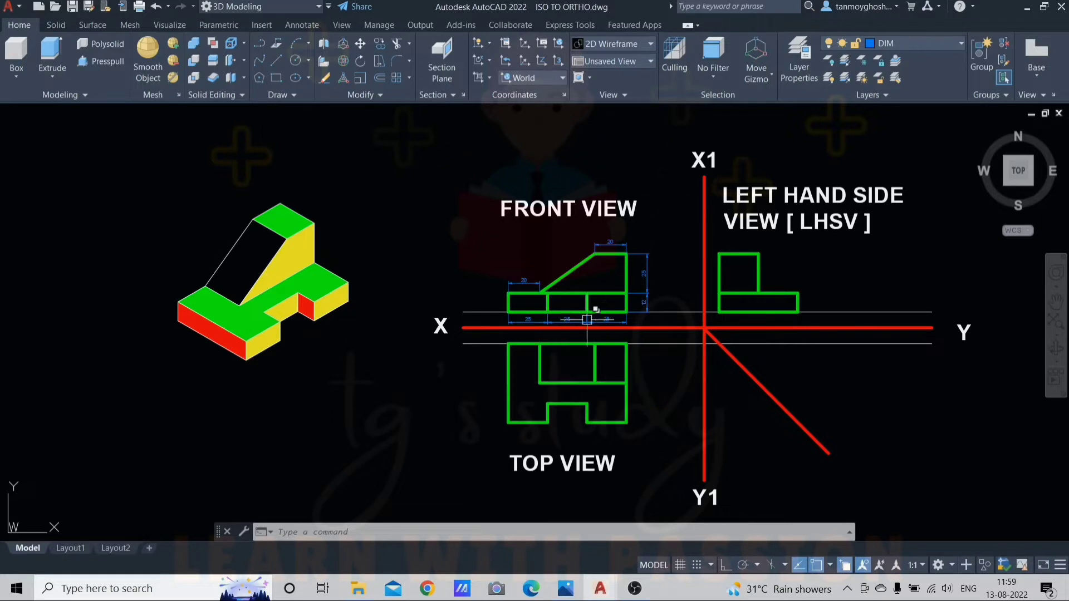
{"action": "scroll", "coordinate": [640, 265], "scroll_direction": "up", "scroll_amount": 4}
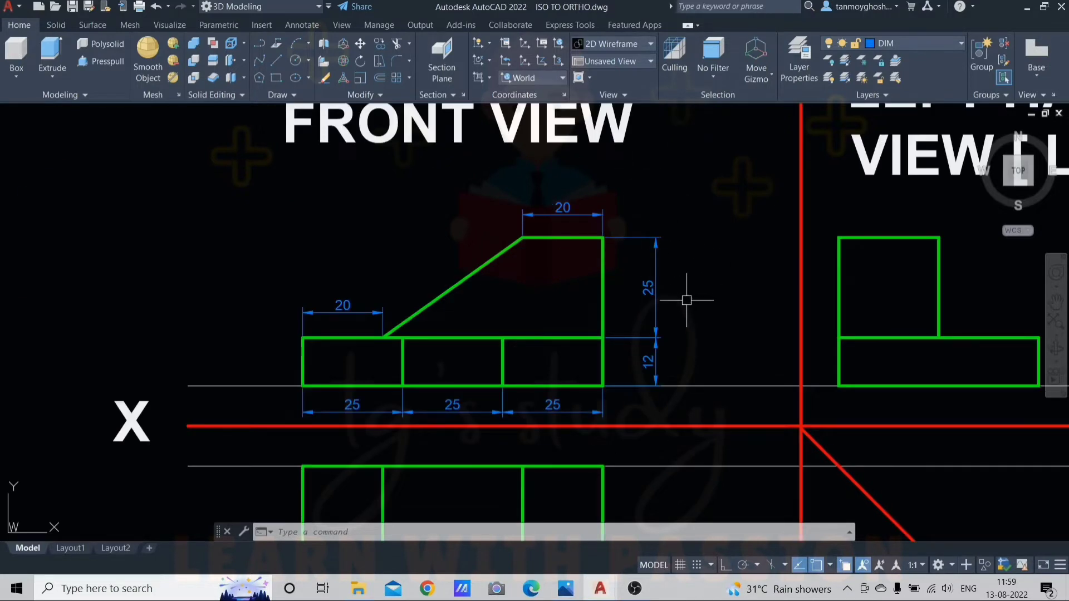
Make layer 0 current and turn off the DIM layer.
{"action": "left_click", "coordinate": [948, 50]}
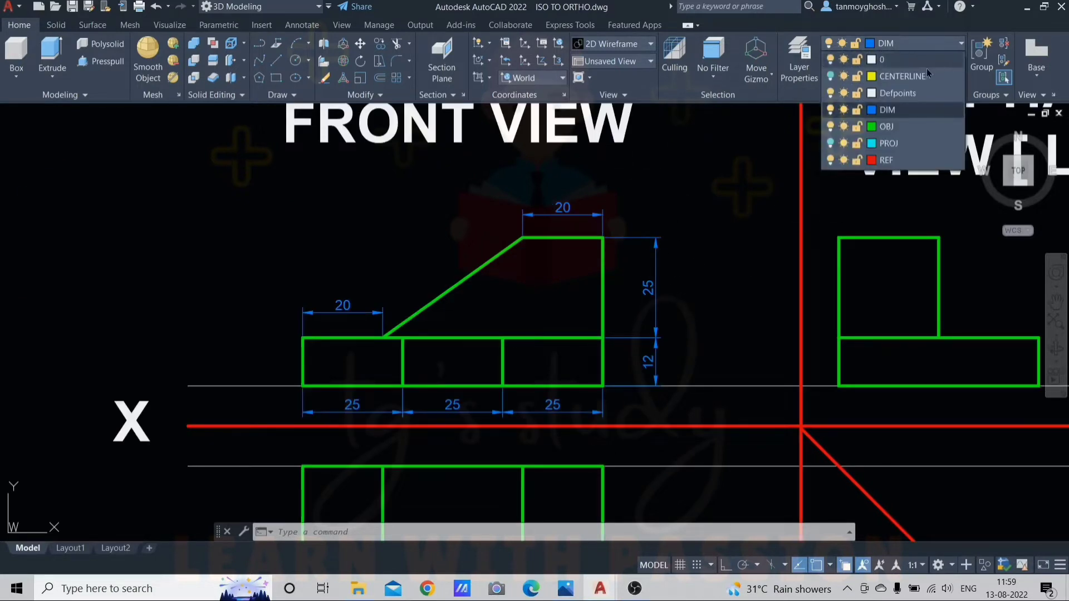
{"action": "left_click", "coordinate": [925, 66]}
{"action": "left_click", "coordinate": [913, 43]}
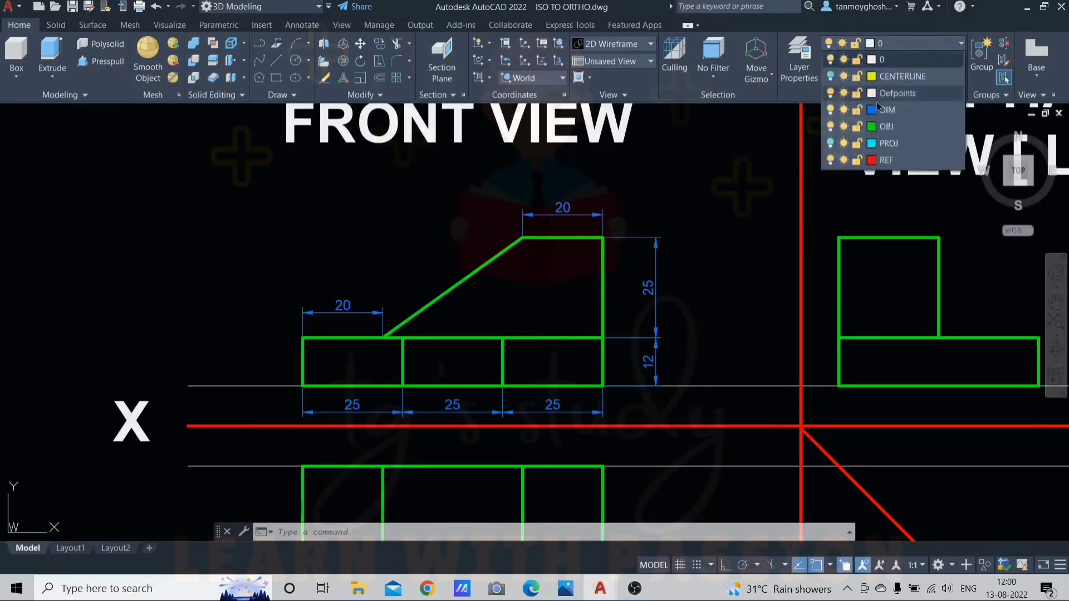
{"action": "left_click", "coordinate": [831, 112]}
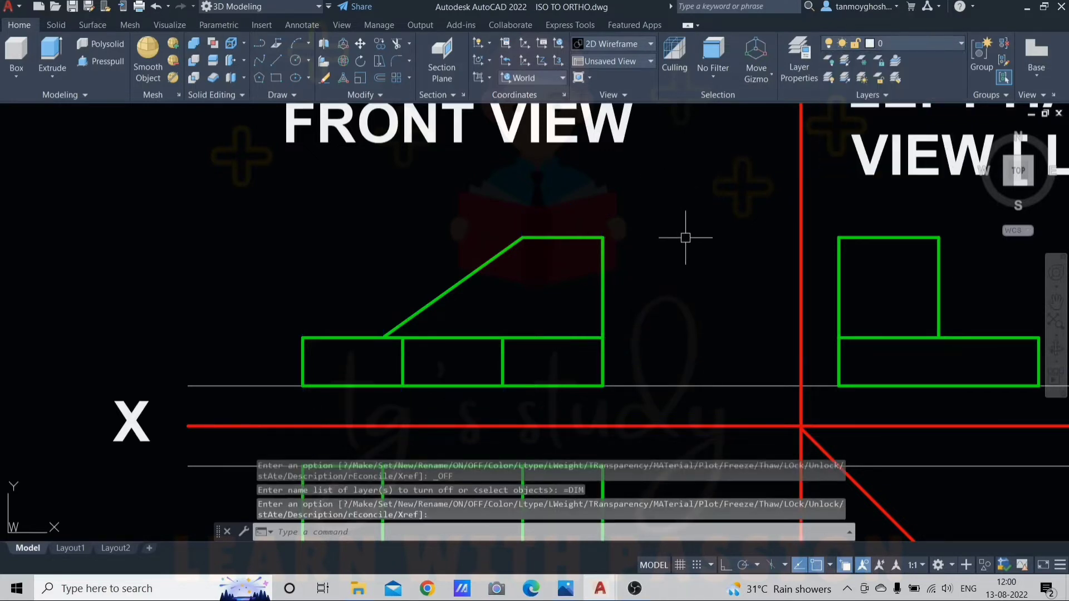
Copy all the lines of the front view's outline to the clipboard.
{"action": "scroll", "coordinate": [687, 233], "scroll_direction": "down", "scroll_amount": 2}
{"action": "left_click", "coordinate": [415, 208]}
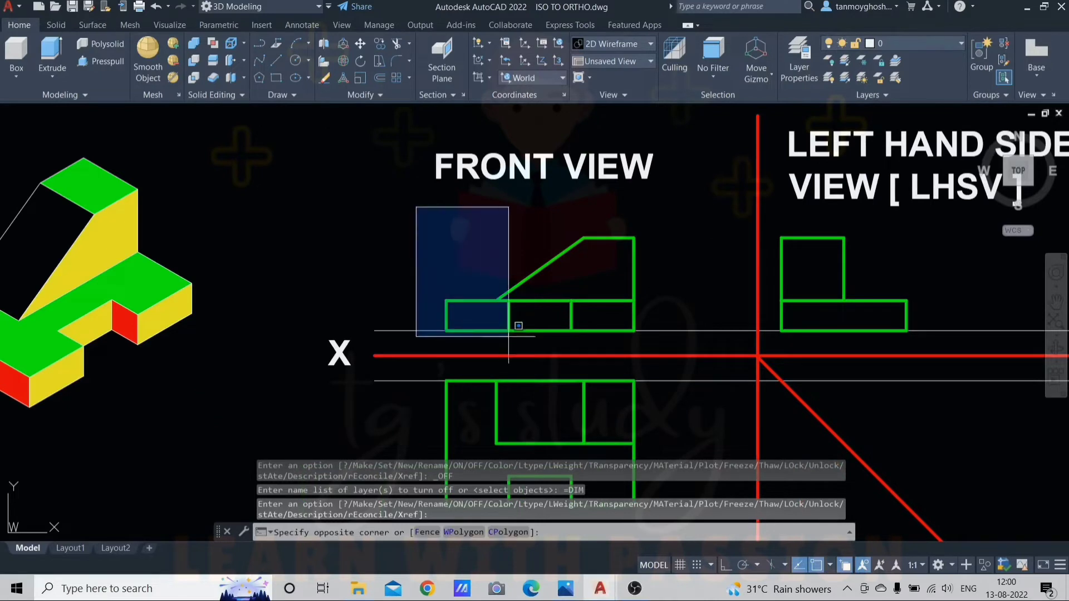
{"action": "left_click", "coordinate": [658, 332]}
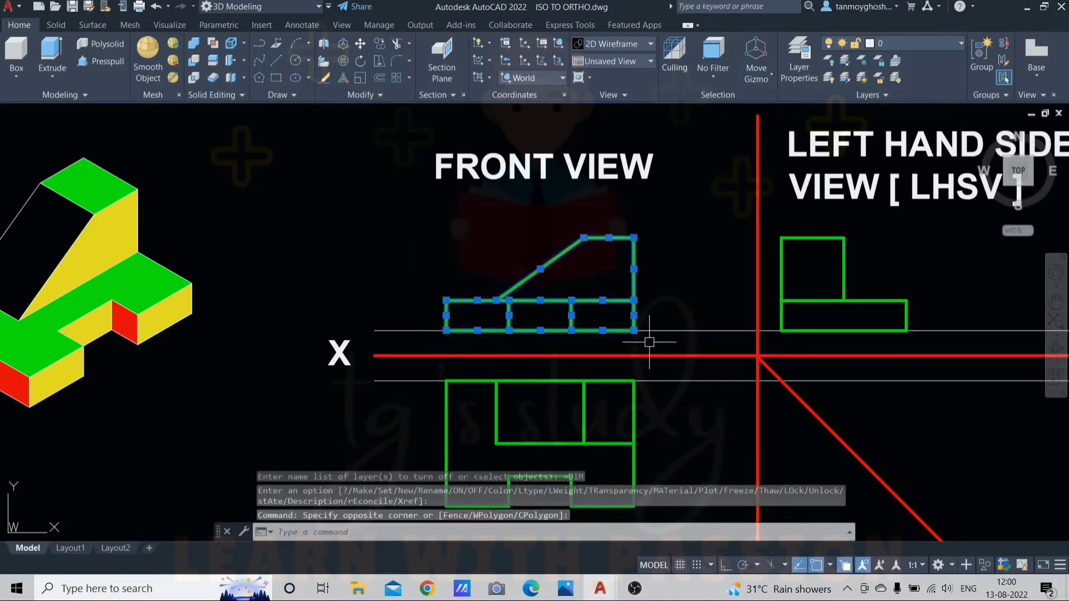
{"action": "key", "text": "ctrl+c"}
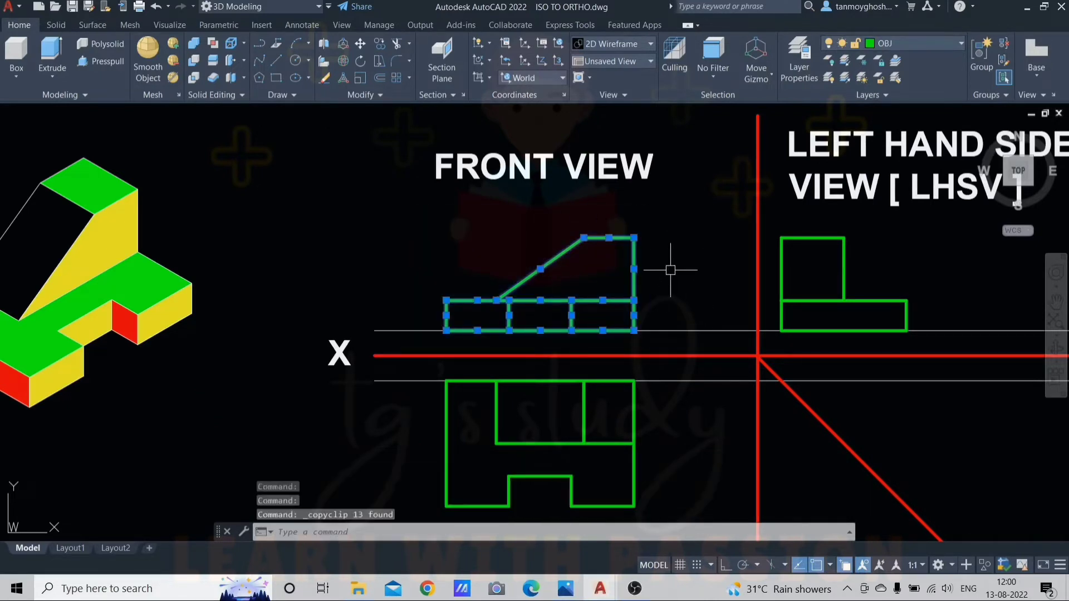
Switch to Drawing1.dwg and set its view to Front.
{"action": "scroll", "coordinate": [669, 268], "scroll_direction": "down", "scroll_amount": 1}
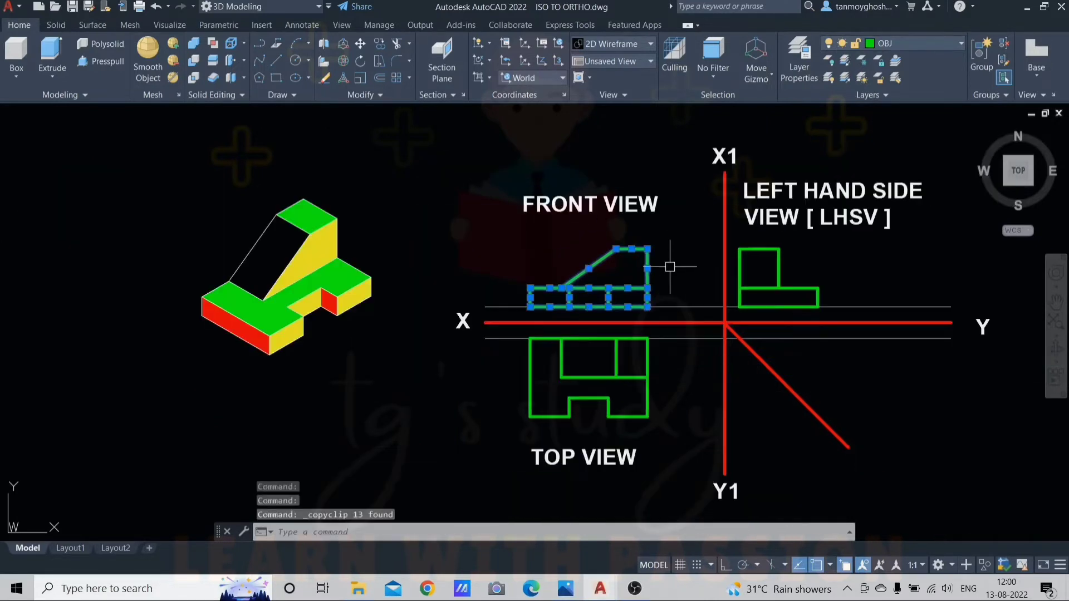
{"action": "left_click", "coordinate": [599, 589]}
{"action": "left_click", "coordinate": [563, 542]}
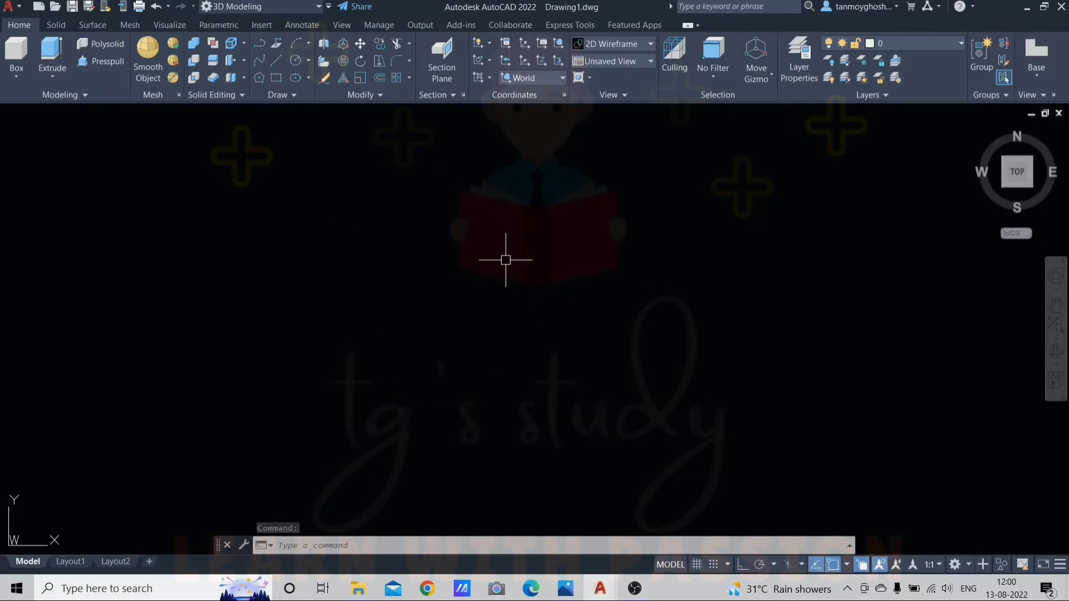
{"action": "left_click", "coordinate": [648, 61]}
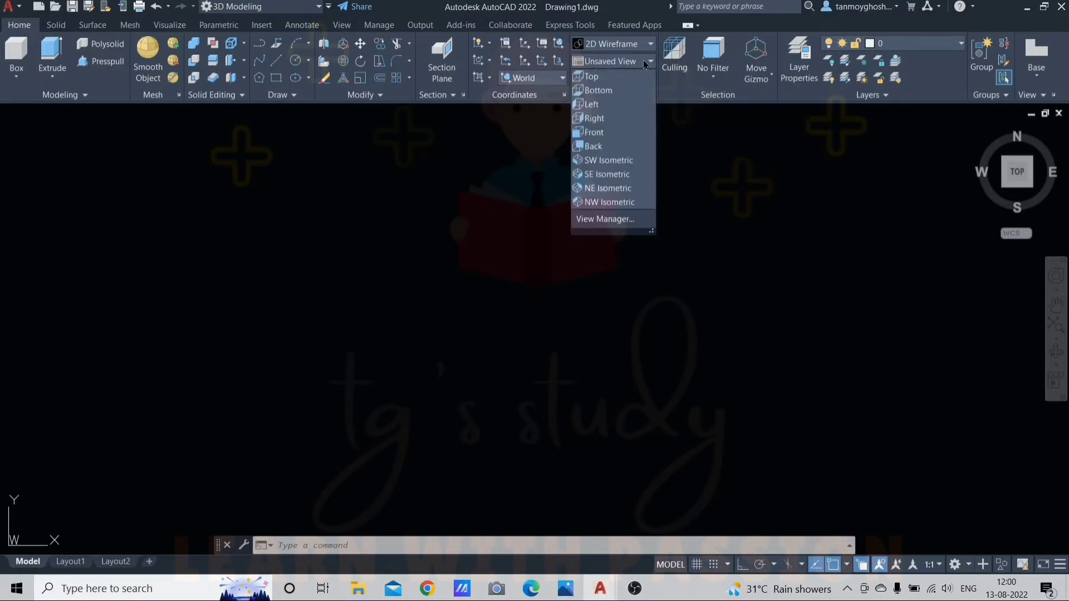
{"action": "left_click", "coordinate": [608, 133]}
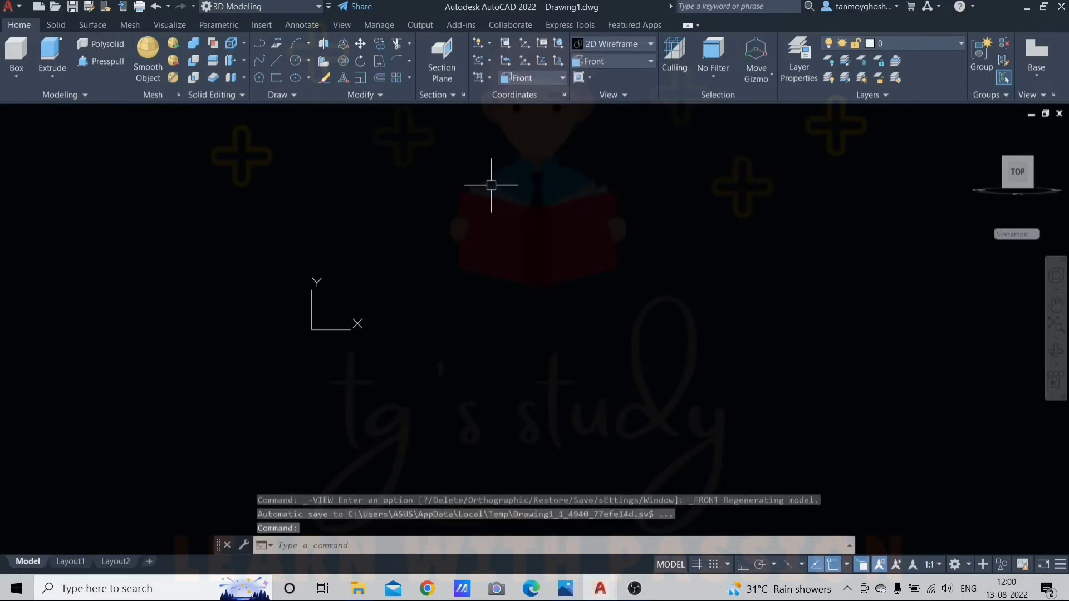
Paste the copied front-view outline into Drawing1.dwg and compare it with the orthographic views in ISO TO ORTHO.dwg.
{"action": "key", "text": "ctrl+v"}
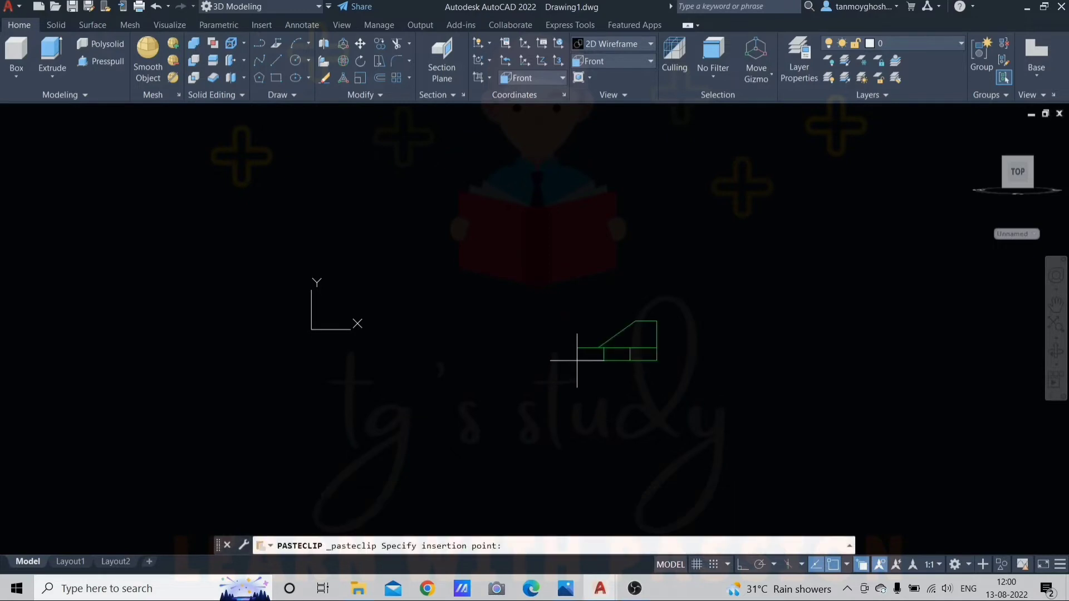
{"action": "left_click", "coordinate": [555, 299]}
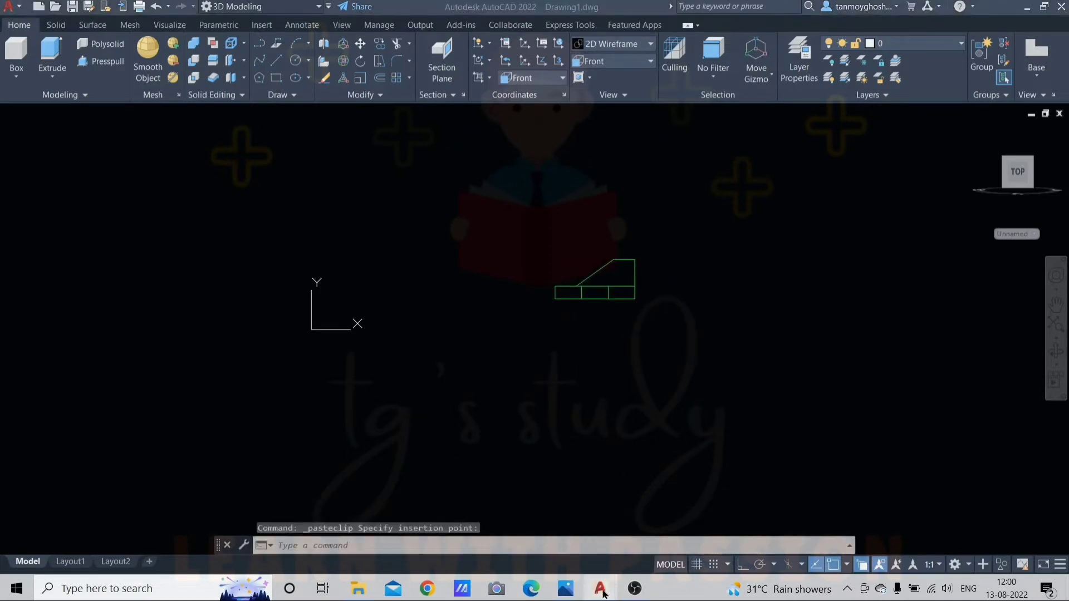
{"action": "mouse_move", "coordinate": [602, 587]}
{"action": "left_click", "coordinate": [652, 536]}
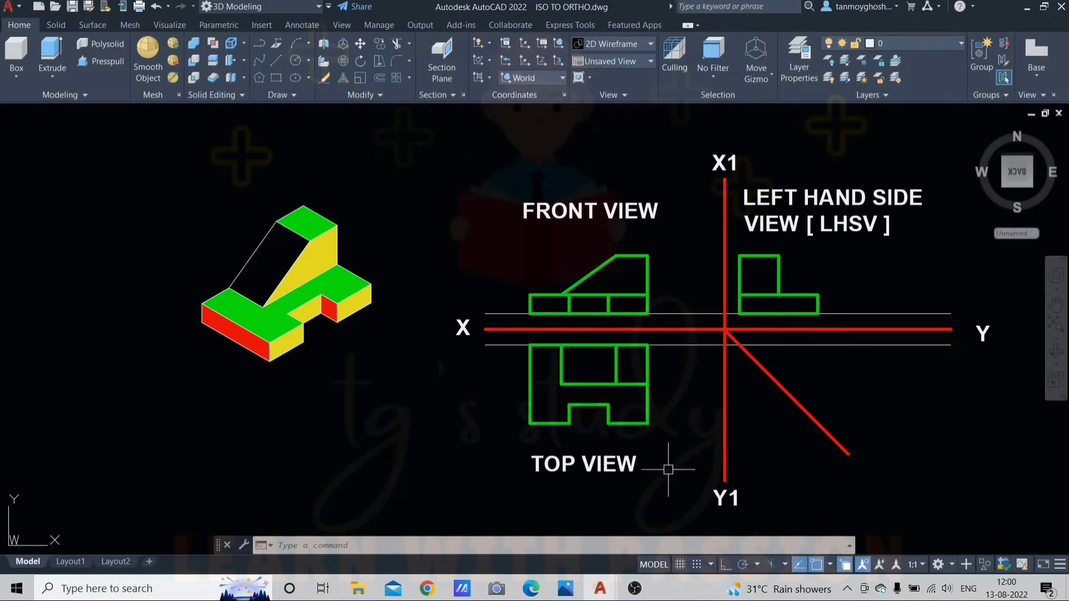
{"action": "left_click", "coordinate": [605, 597]}
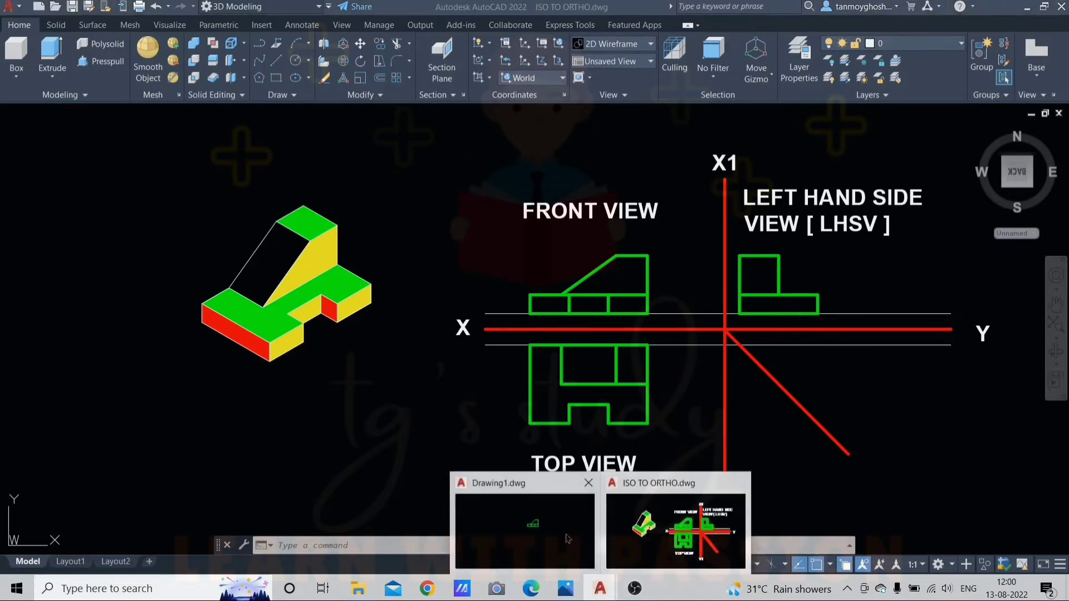
{"action": "left_click", "coordinate": [525, 529]}
{"action": "key", "text": "ctrl+v"}
{"action": "left_click", "coordinate": [634, 301]}
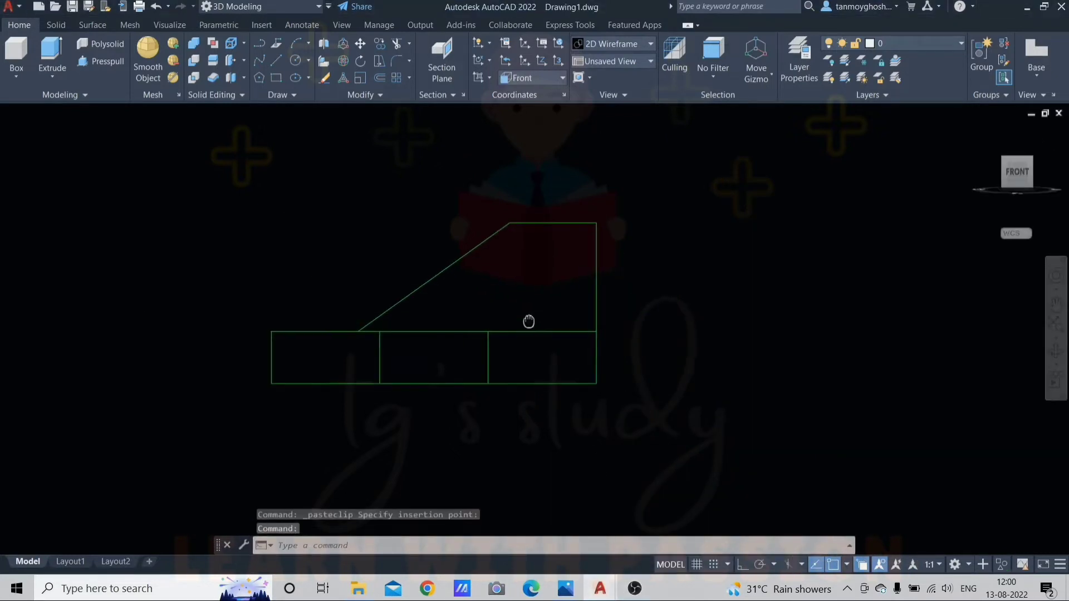
Set the view of the pasted outline to SW Isometric and its visual style to Shaded.
{"action": "left_click", "coordinate": [638, 61]}
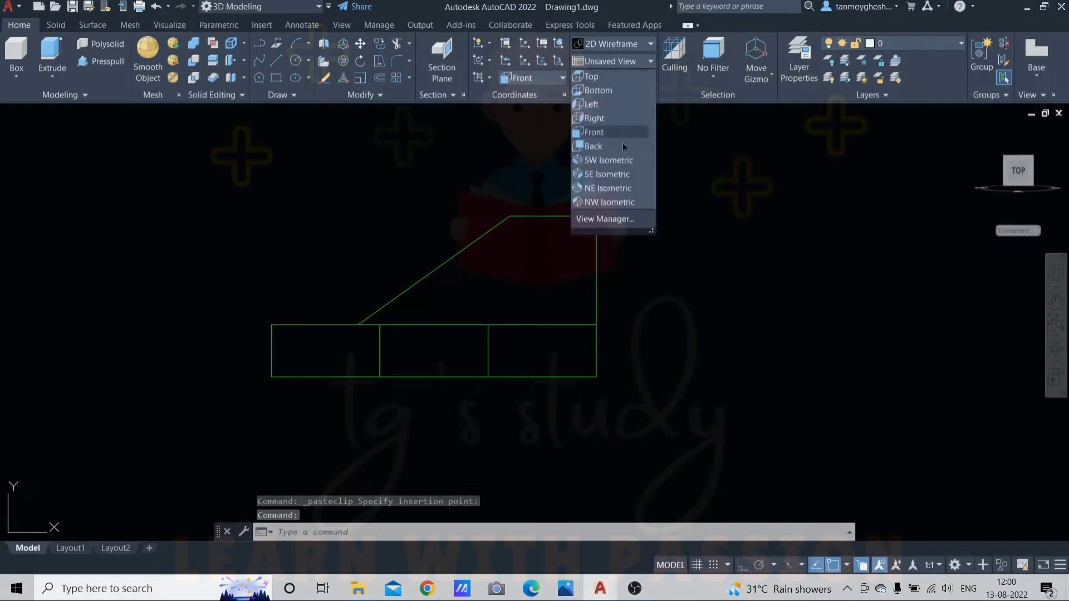
{"action": "left_click", "coordinate": [615, 160]}
{"action": "scroll", "coordinate": [632, 170], "scroll_direction": "down", "scroll_amount": 2}
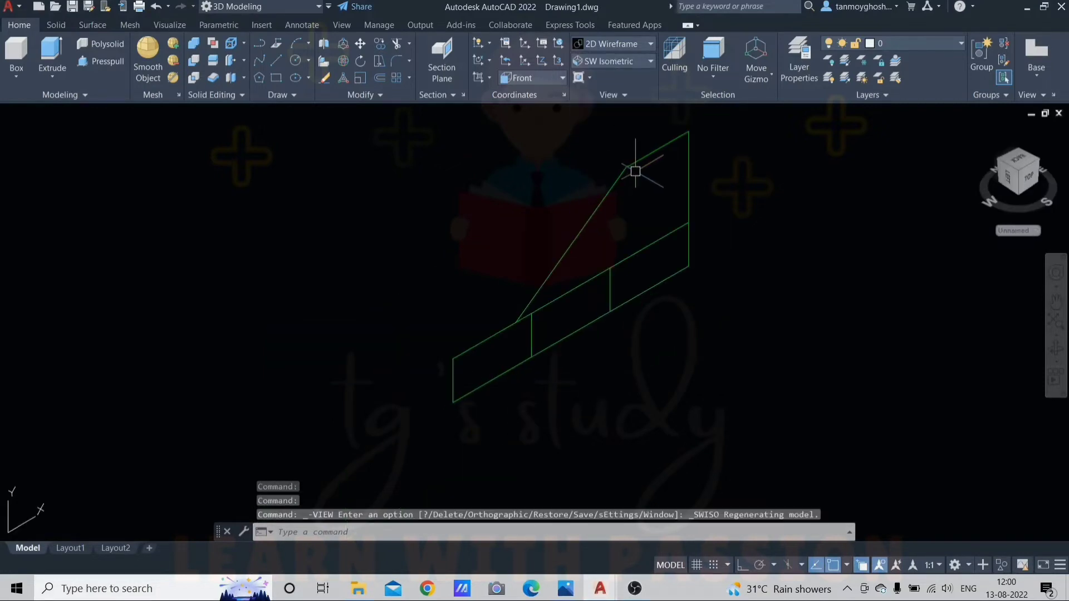
{"action": "middle_click_drag", "start_coordinate": [644, 210], "coordinate": [568, 219]}
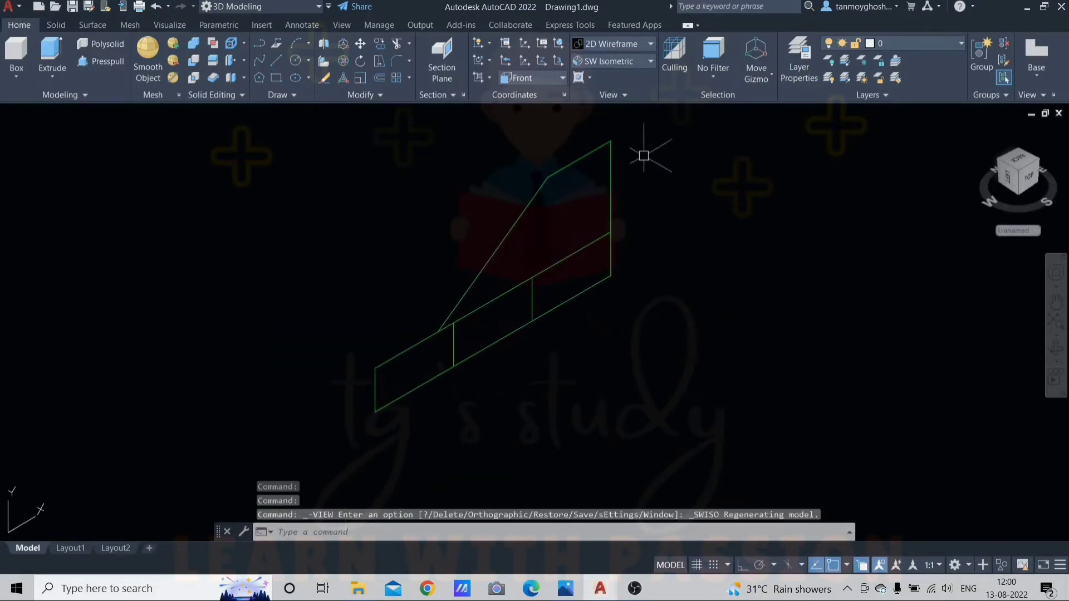
{"action": "left_click", "coordinate": [651, 45]}
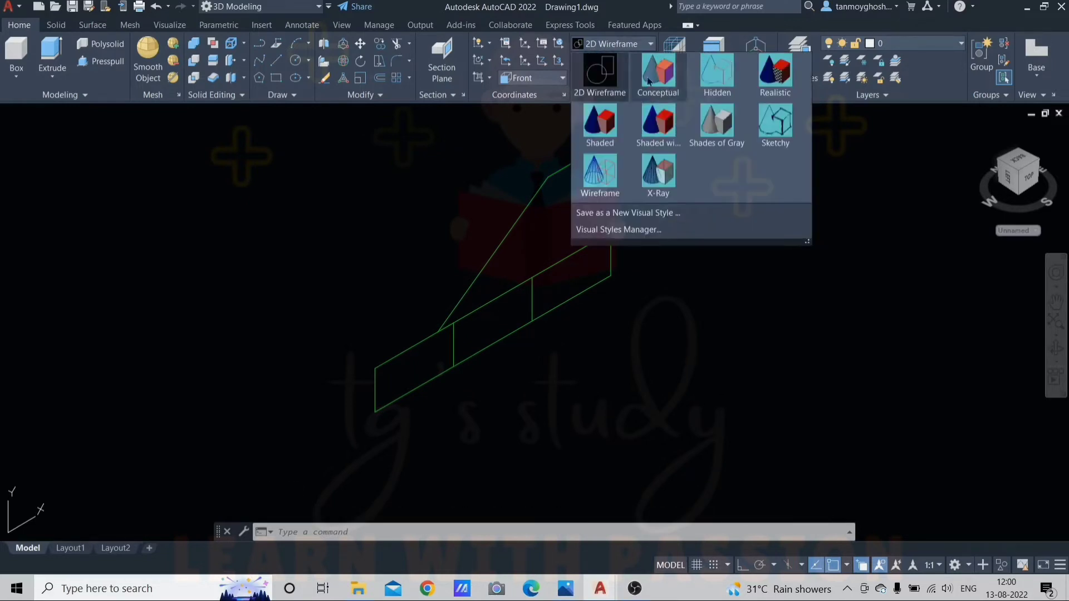
{"action": "left_click", "coordinate": [601, 122]}
{"action": "scroll", "coordinate": [607, 270], "scroll_direction": "down", "scroll_amount": 4}
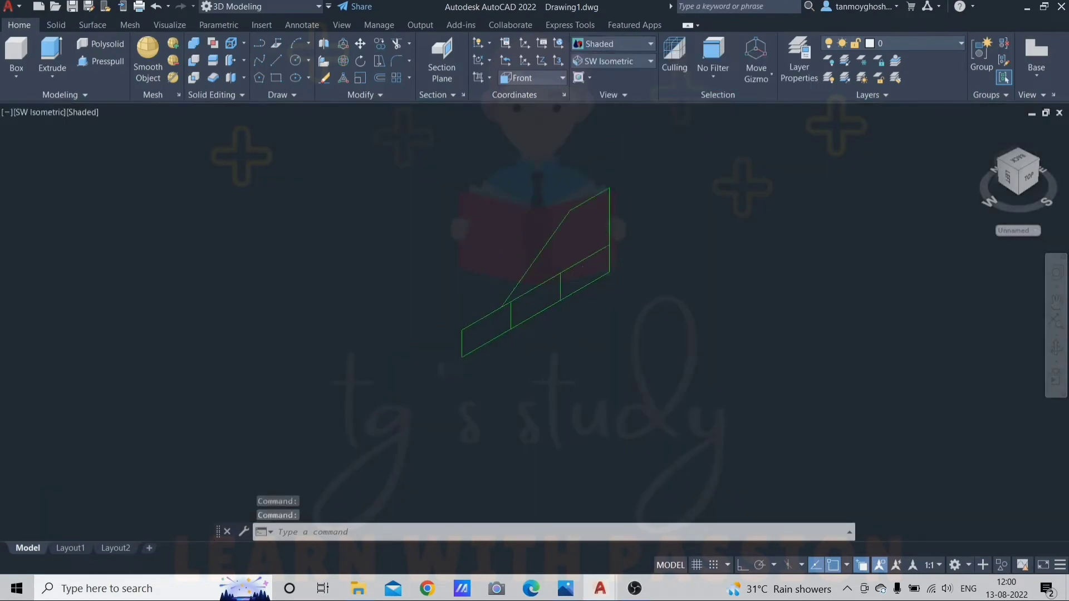
{"action": "scroll", "coordinate": [594, 249], "scroll_direction": "up", "scroll_amount": 3}
{"action": "middle_click_drag", "start_coordinate": [595, 249], "coordinate": [565, 256]}
{"action": "key", "text": "Escape"}
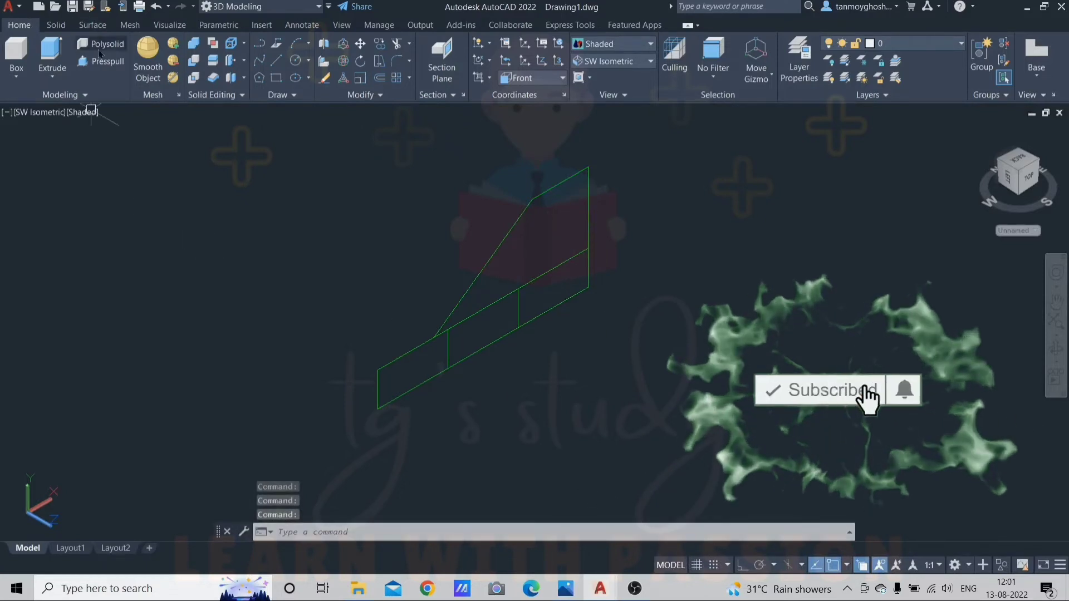
{"action": "left_click", "coordinate": [49, 78]}
{"action": "left_click", "coordinate": [204, 223]}
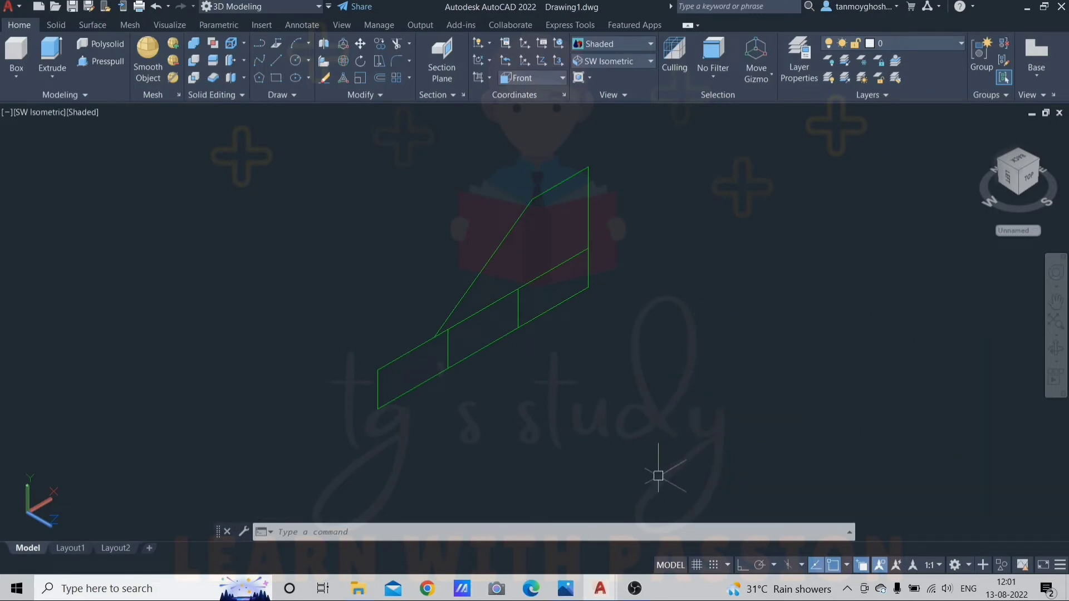
Check the base's depth and notch dimensions in the dimensioned isometric image in the photo viewer, and return to Drawing1.dwg.
{"action": "left_click", "coordinate": [566, 595]}
{"action": "left_click", "coordinate": [508, 510]}
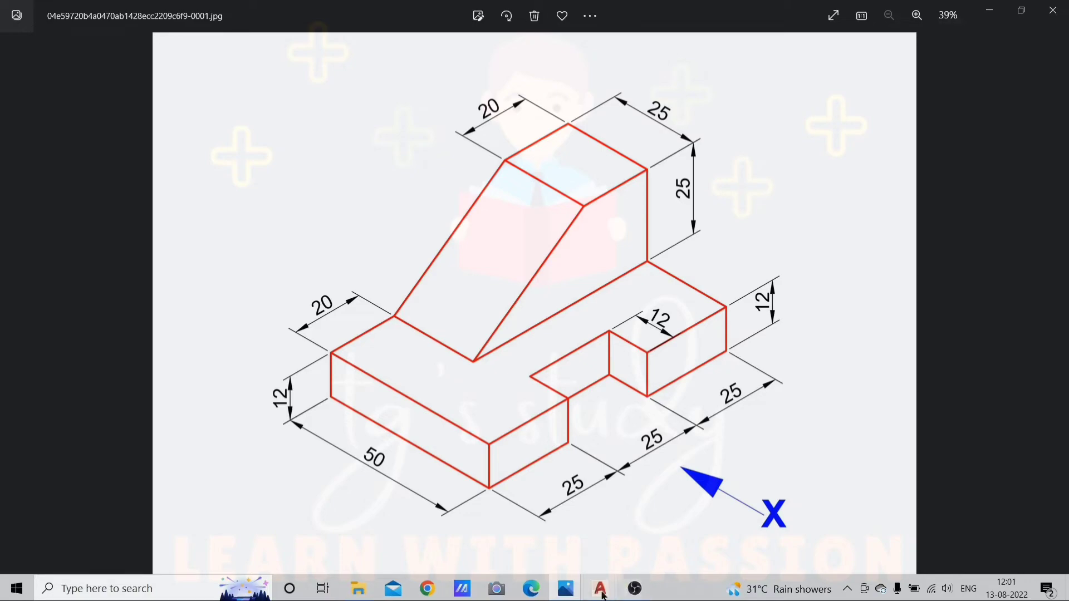
{"action": "mouse_move", "coordinate": [603, 596]}
{"action": "left_click", "coordinate": [553, 537]}
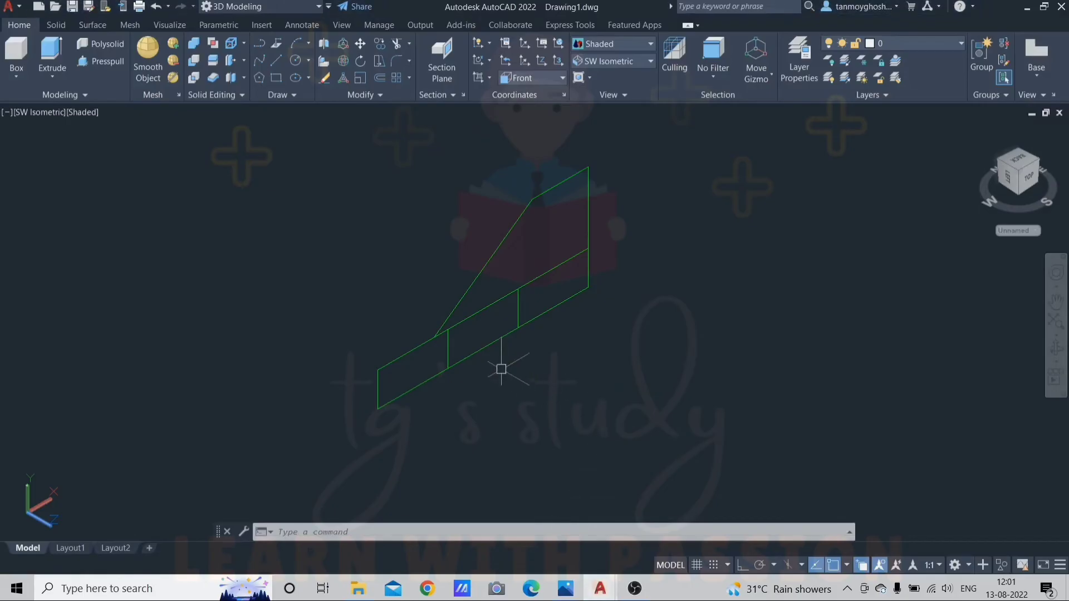
Use PRESSPULL to extrude the left rectangle of the front view's base strip by 50.
{"action": "key", "text": "Escape"}
{"action": "key", "text": "Escape"}
{"action": "key", "text": "Escape"}
{"action": "type", "text": "pre"}
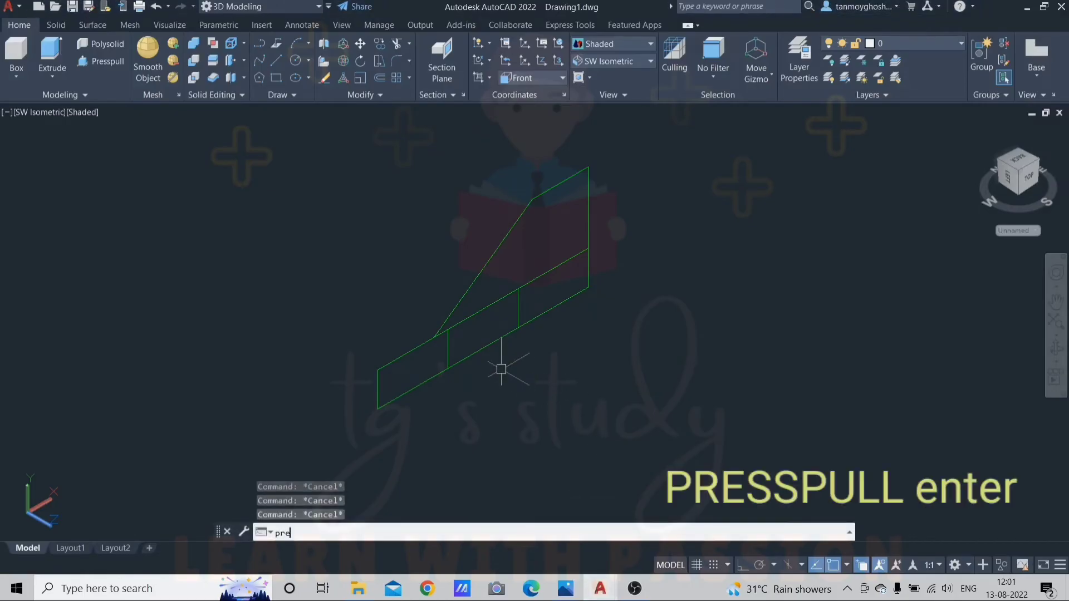
{"action": "type", "text": "ssp"}
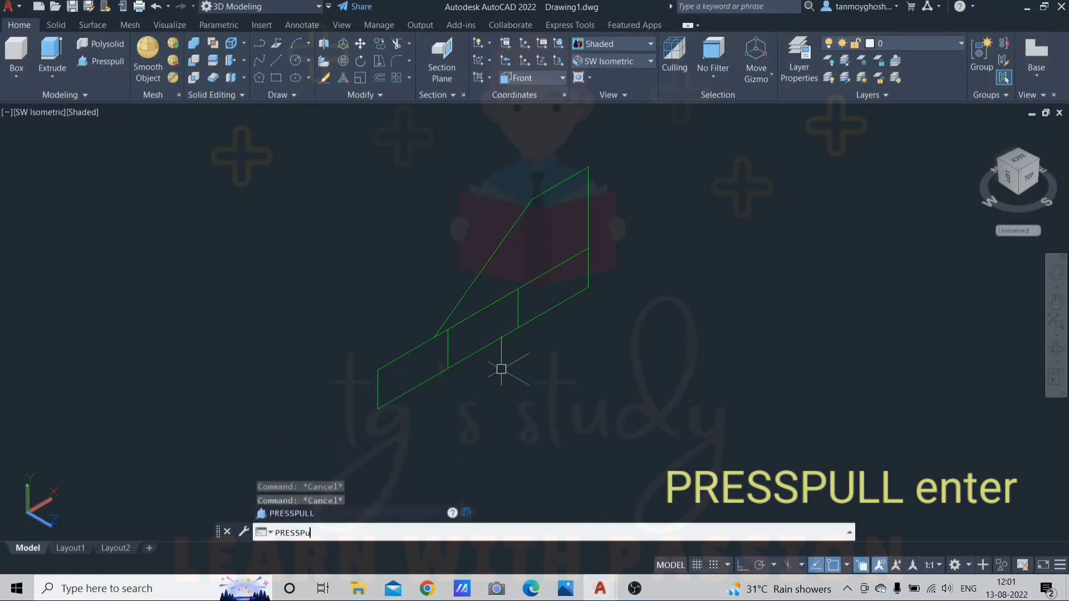
{"action": "key", "text": "Return"}
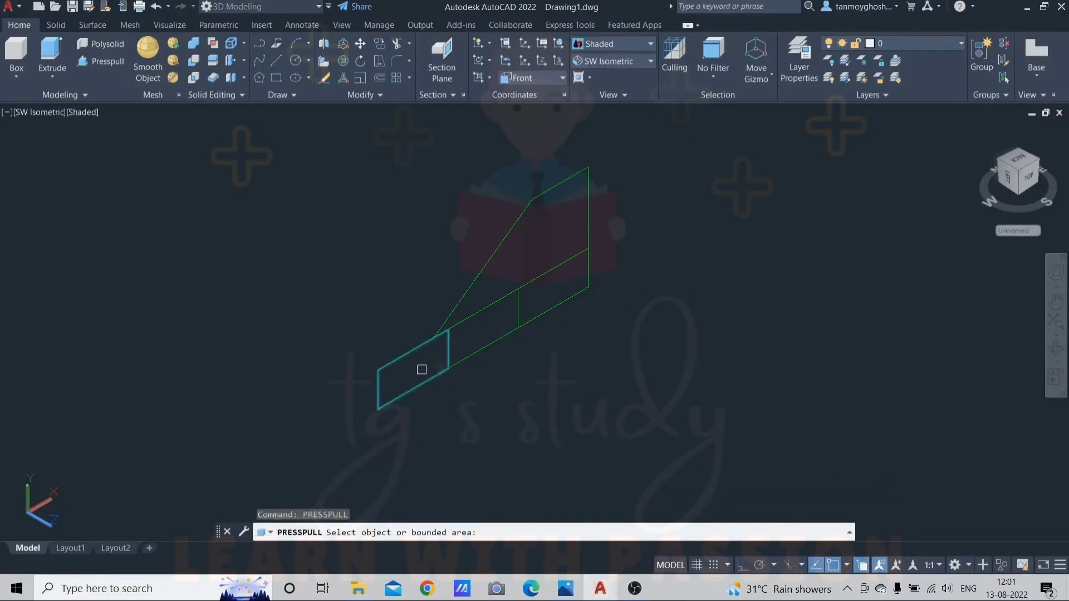
{"action": "left_click", "coordinate": [414, 374]}
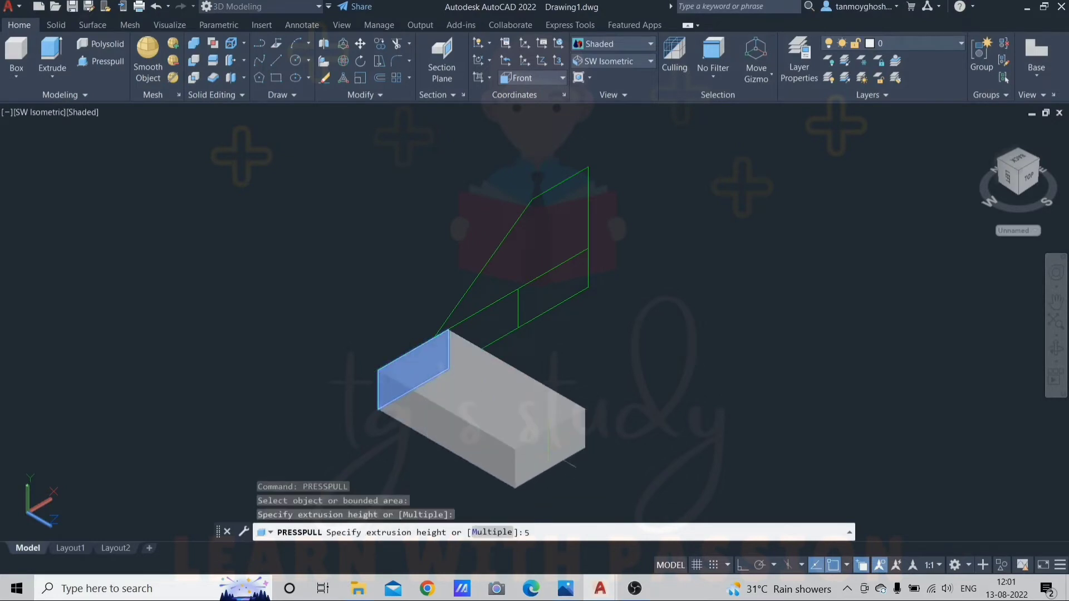
{"action": "key", "text": "Return"}
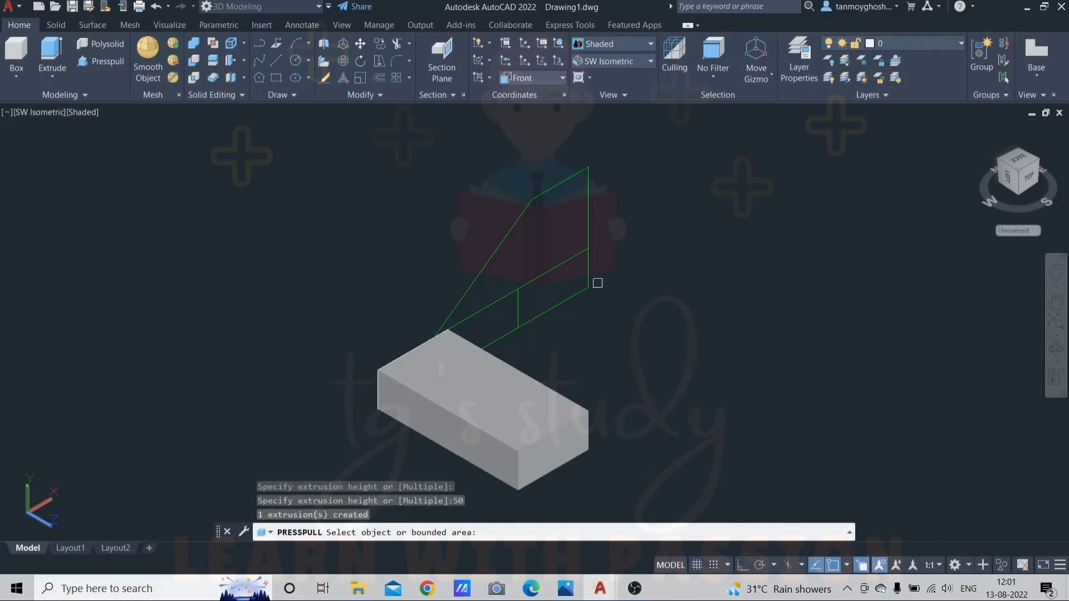
Presspull the right rectangle of the base strip by 50 and the middle rectangle by 38 to form the notch.
{"action": "left_click", "coordinate": [559, 289]}
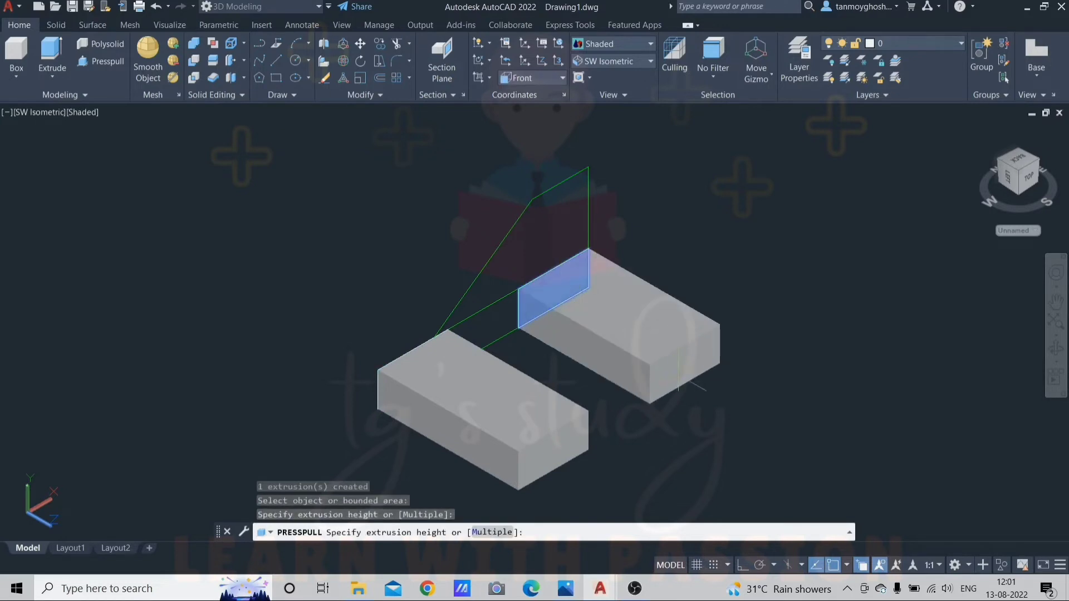
{"action": "type", "text": "50"}
{"action": "key", "text": "Return"}
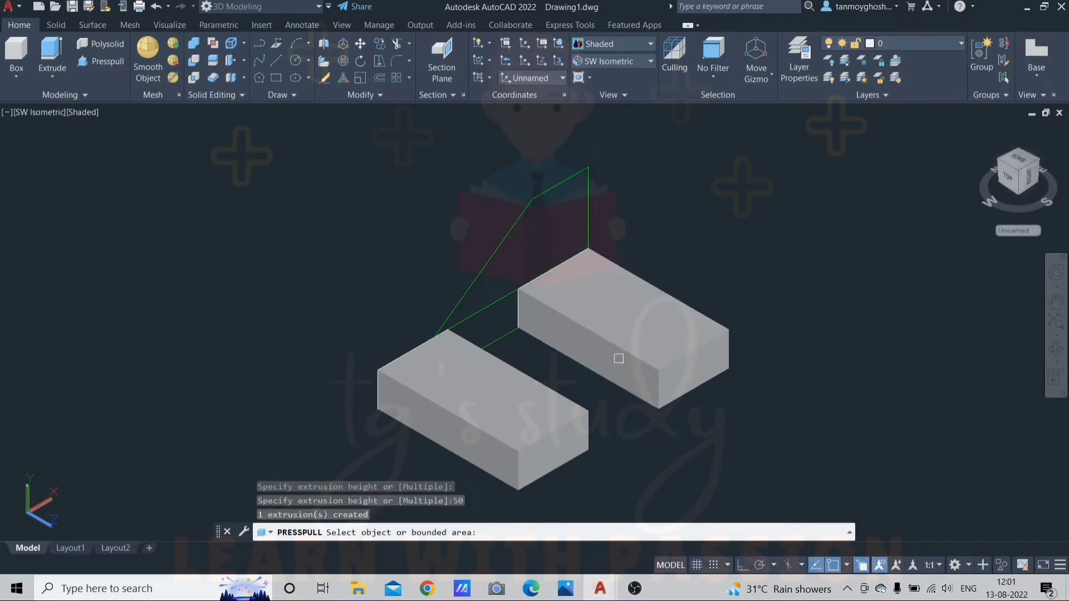
{"action": "left_click", "coordinate": [488, 328]}
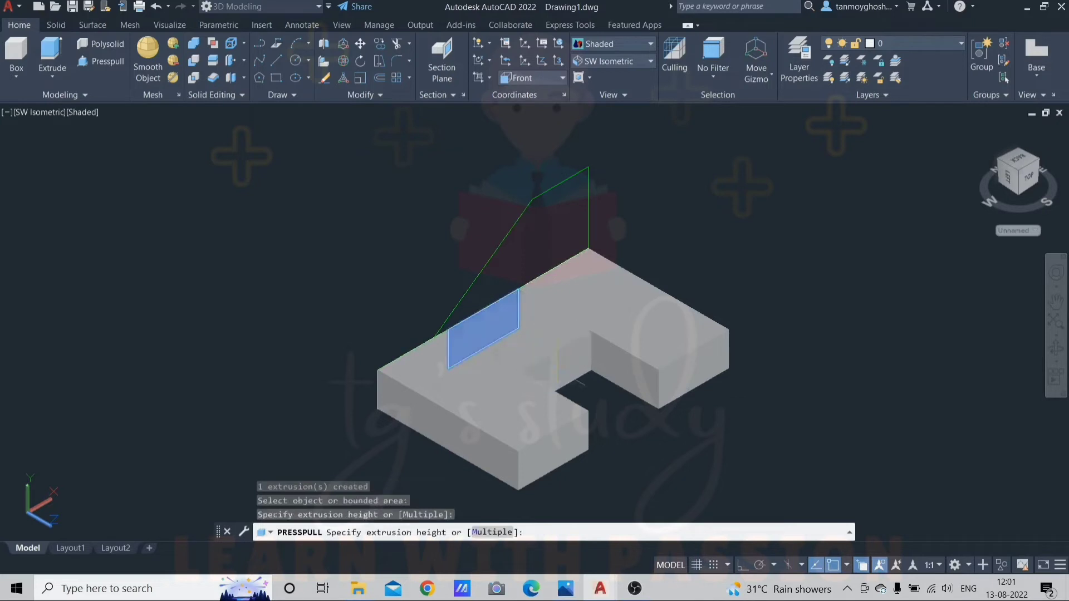
{"action": "type", "text": "38"}
{"action": "key", "text": "Return"}
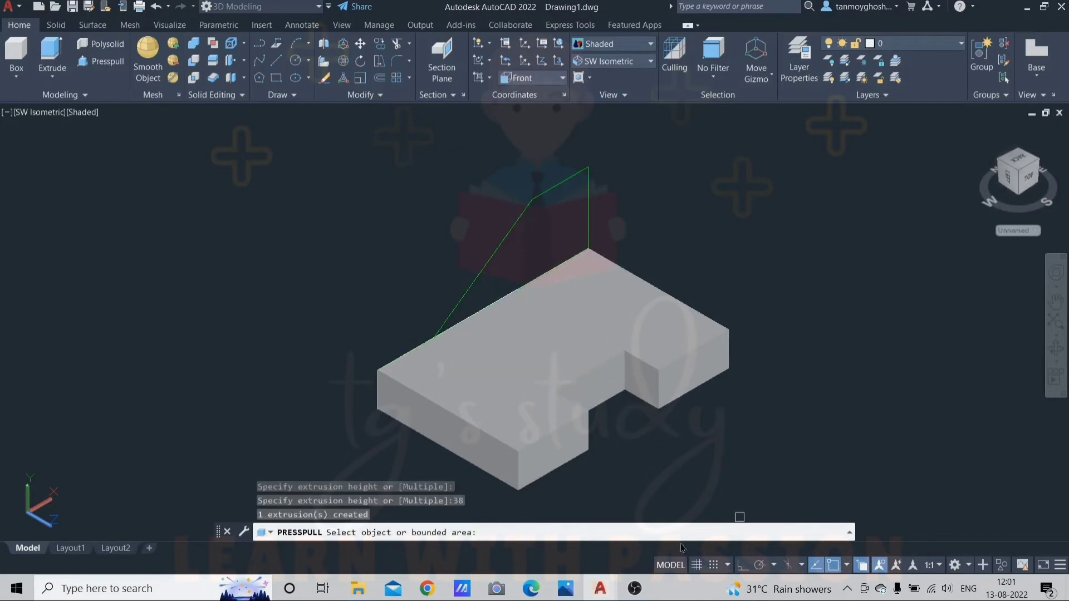
Check the upper part's depth in the dimensioned isometric image, and presspull the sloped upper profile in Drawing1.dwg by 25.
{"action": "mouse_move", "coordinate": [573, 585]}
{"action": "left_click", "coordinate": [526, 511]}
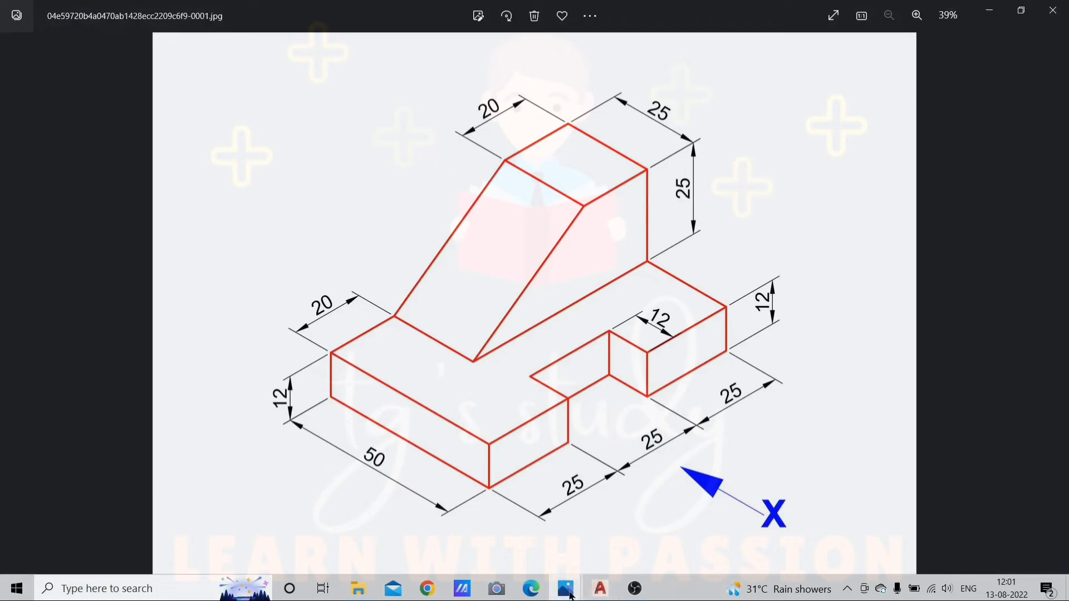
{"action": "mouse_move", "coordinate": [601, 588]}
{"action": "left_click", "coordinate": [585, 490]}
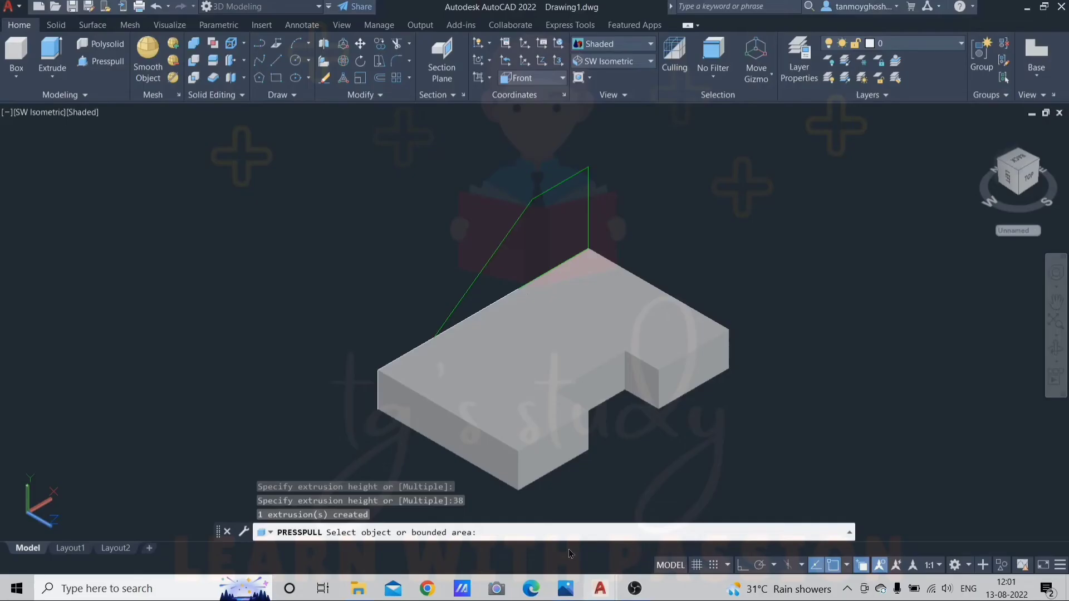
{"action": "left_click", "coordinate": [554, 210]}
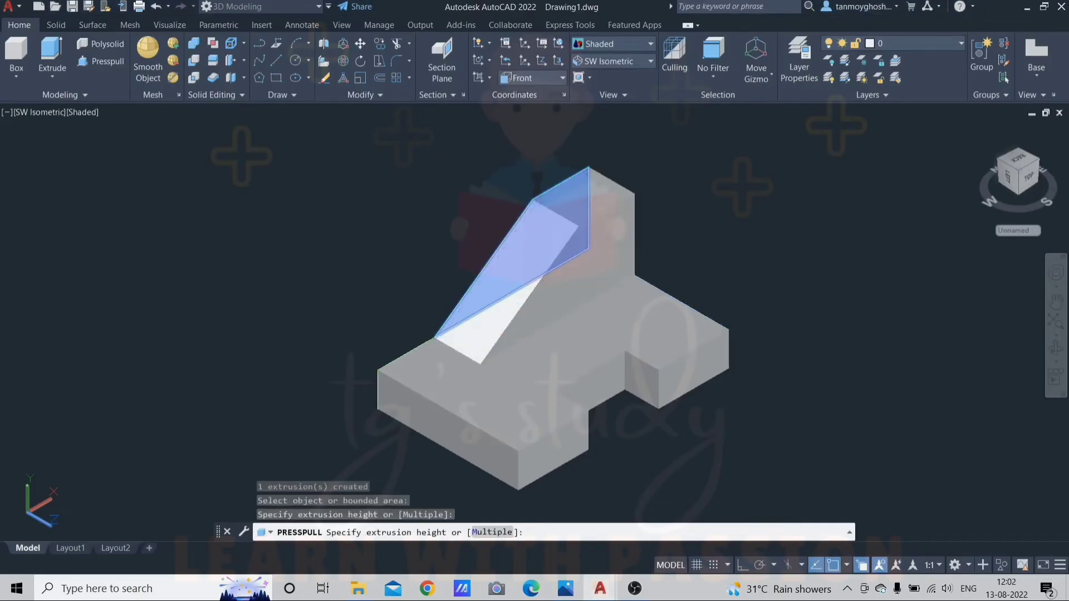
{"action": "type", "text": "25"}
{"action": "key", "text": "Return"}
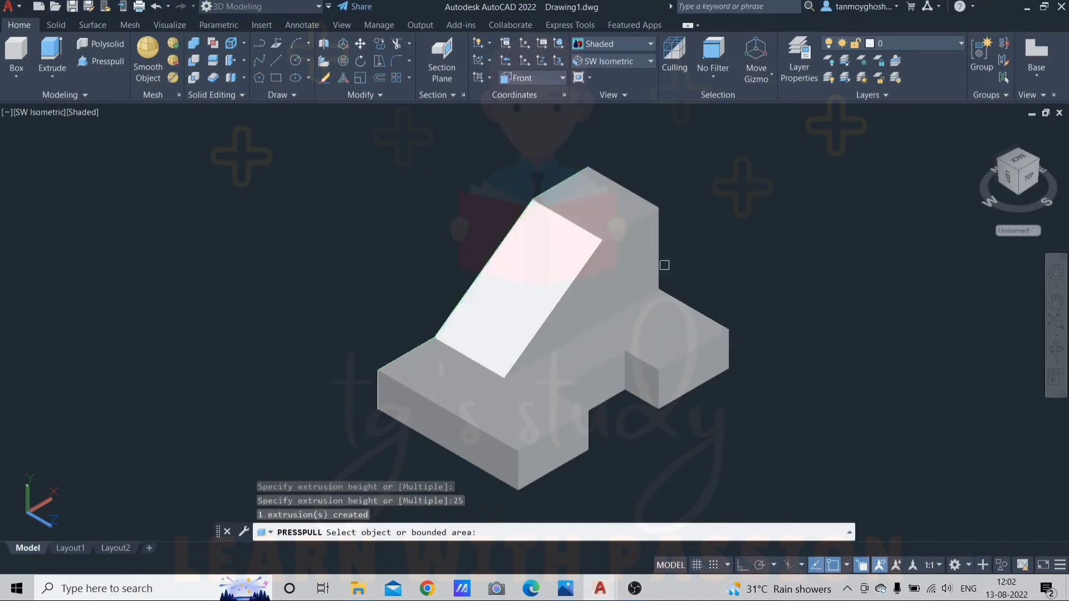
{"action": "middle_click_drag", "start_coordinate": [708, 258], "coordinate": [670, 280], "text": "shift"}
{"action": "key", "text": "Escape"}
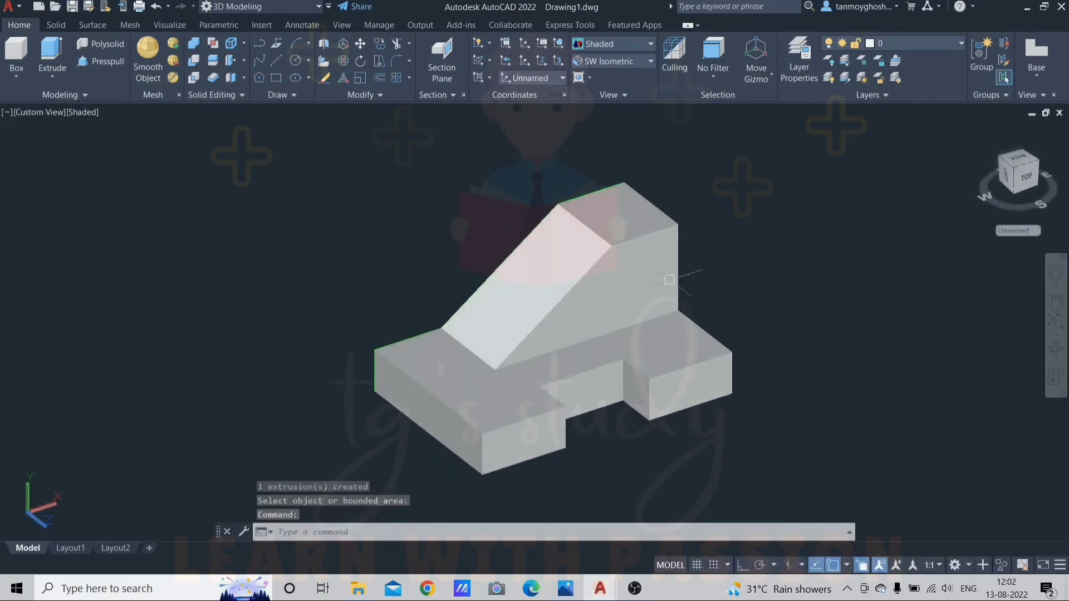
Examine which separate solids make up the block by highlighting the upper part and the base pieces.
{"action": "left_click", "coordinate": [622, 269]}
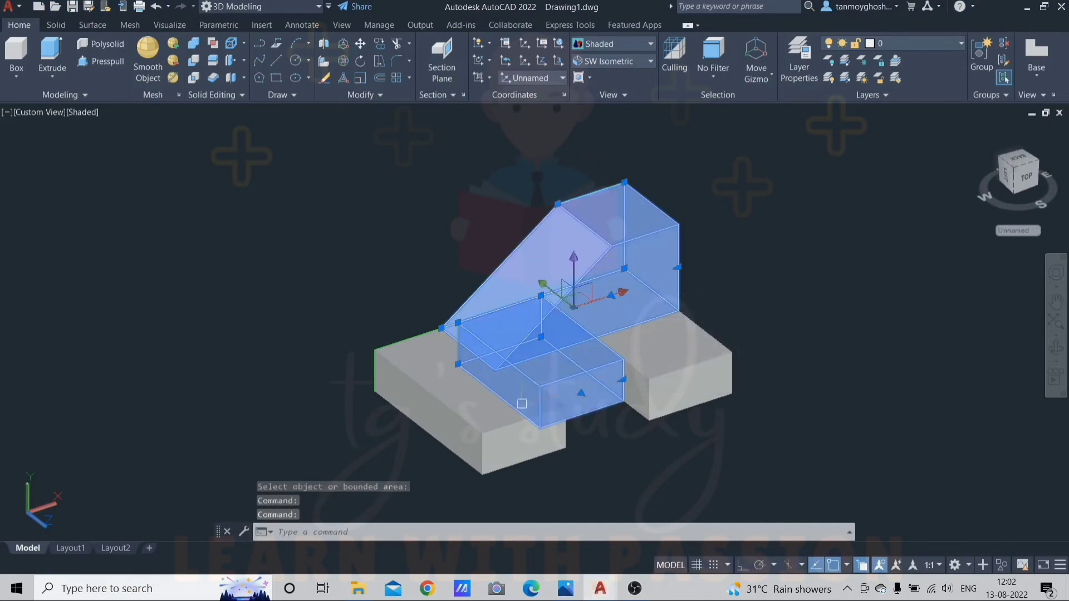
{"action": "left_click", "coordinate": [492, 415]}
{"action": "key", "text": "Escape"}
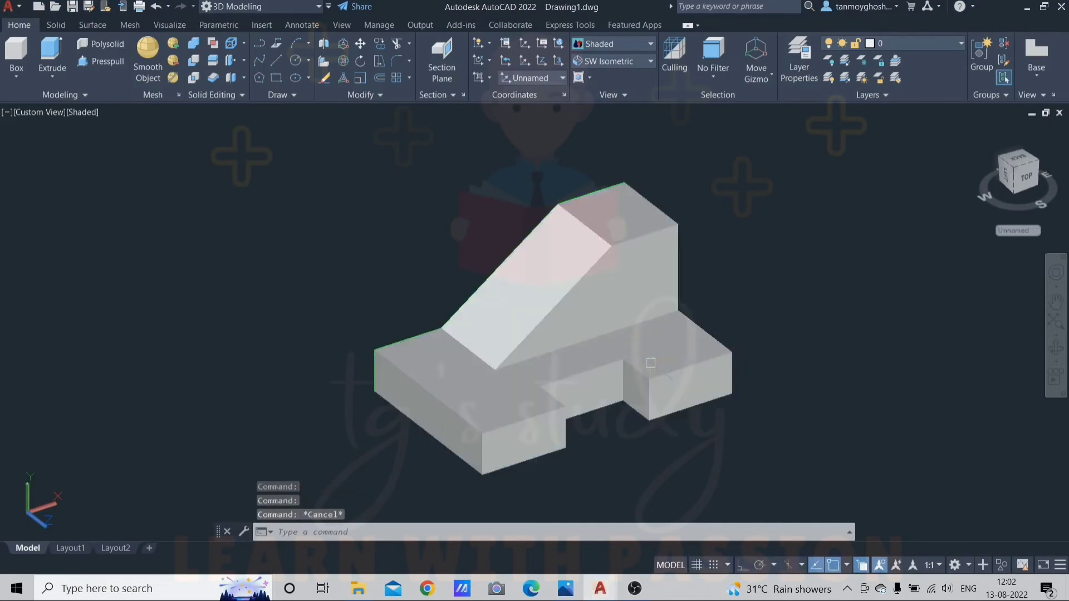
{"action": "left_click", "coordinate": [672, 365]}
{"action": "left_click", "coordinate": [574, 384]}
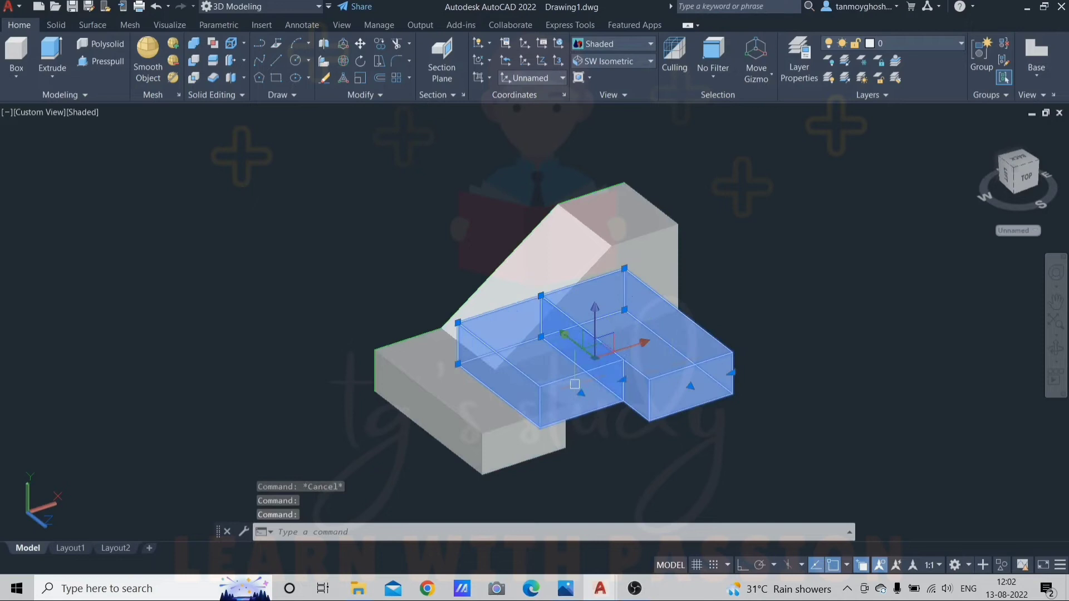
{"action": "left_click", "coordinate": [498, 429]}
{"action": "key", "text": "Escape"}
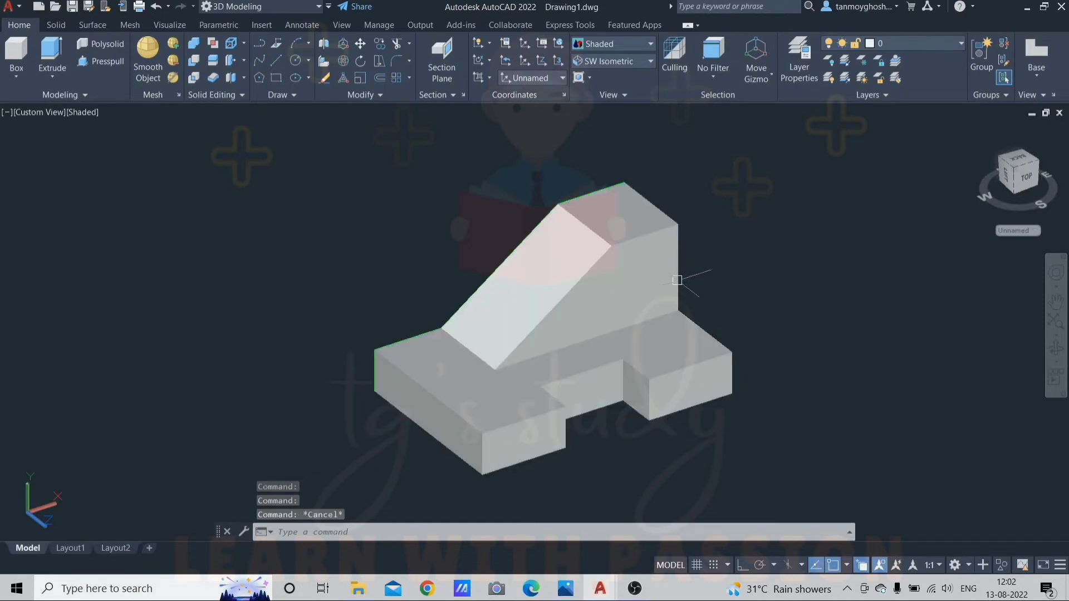
Compare the shaded block in Drawing1.dwg with the purple reference image 3d drawing - 7.png.
{"action": "scroll", "coordinate": [699, 278], "scroll_direction": "down", "scroll_amount": 5}
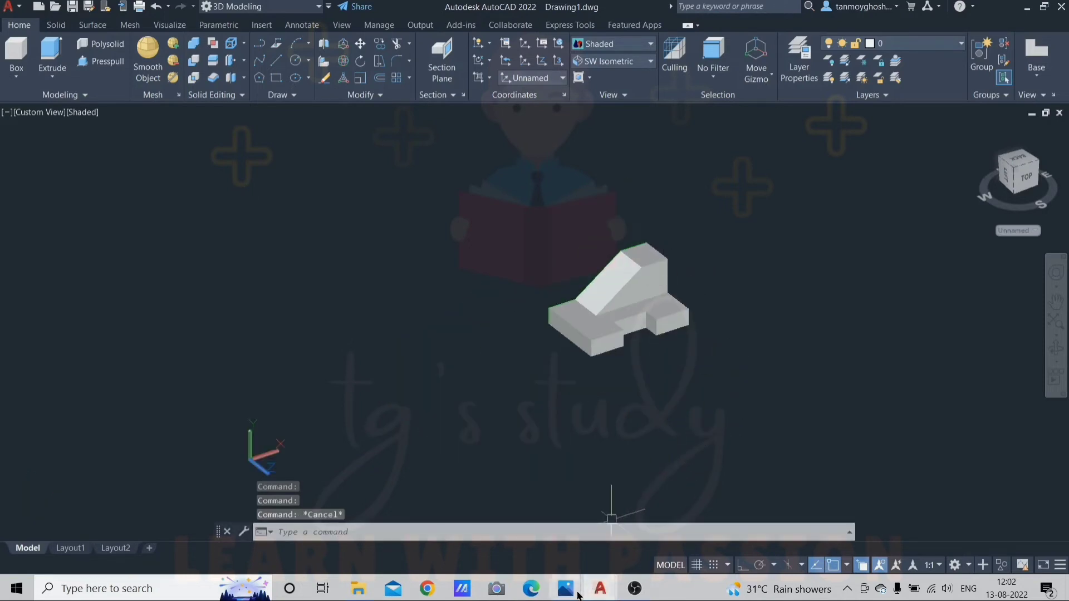
{"action": "mouse_move", "coordinate": [564, 590]}
{"action": "left_click", "coordinate": [640, 497]}
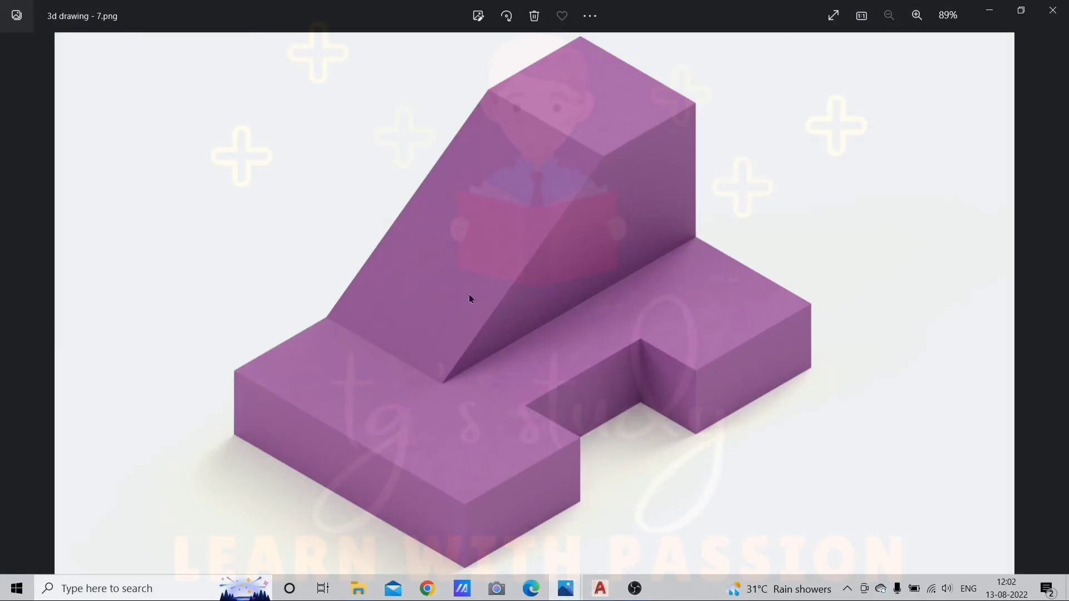
{"action": "mouse_move", "coordinate": [599, 579]}
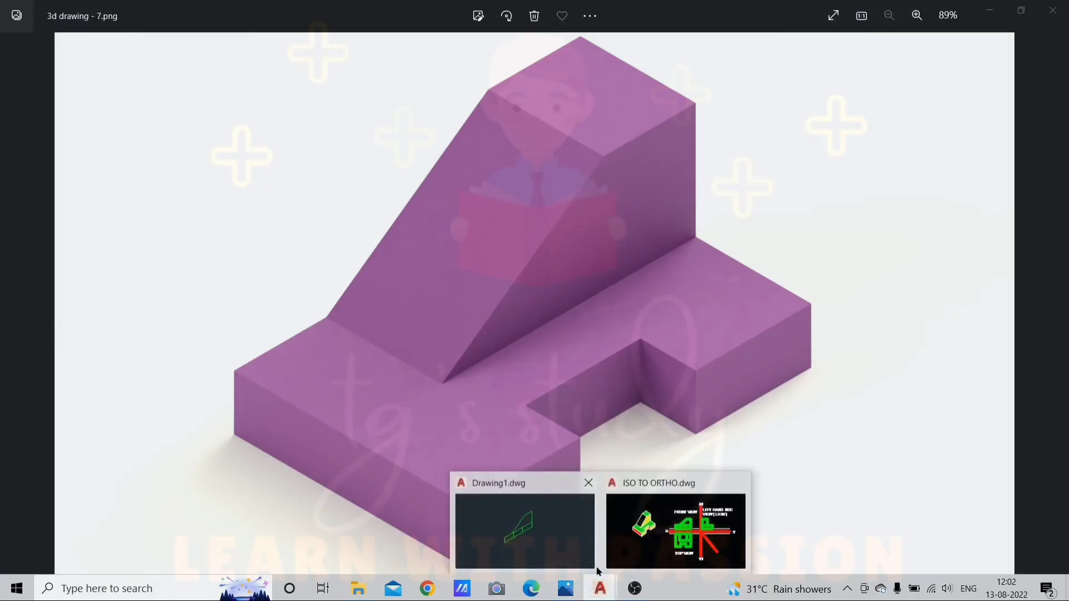
{"action": "left_click", "coordinate": [568, 553]}
{"action": "scroll", "coordinate": [634, 338], "scroll_direction": "down", "scroll_amount": 1}
{"action": "key", "text": "Escape"}
{"action": "key", "text": "Escape"}
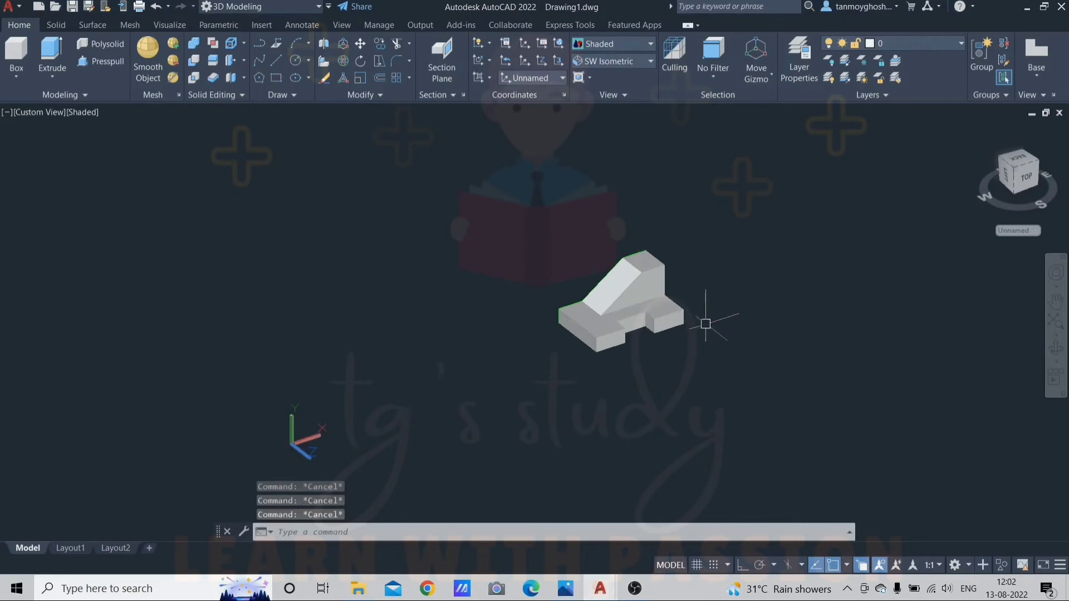
Union the upper part and all base pieces of the block into a single solid.
{"action": "type", "text": "uni"}
{"action": "key", "text": "Return"}
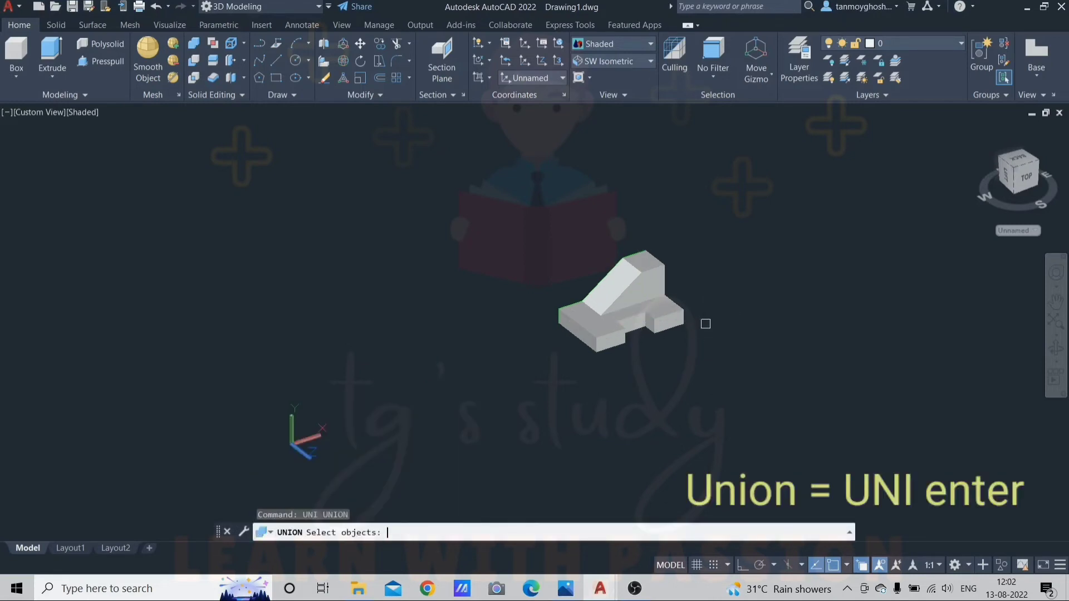
{"action": "left_click", "coordinate": [766, 192]}
{"action": "left_click", "coordinate": [487, 426]}
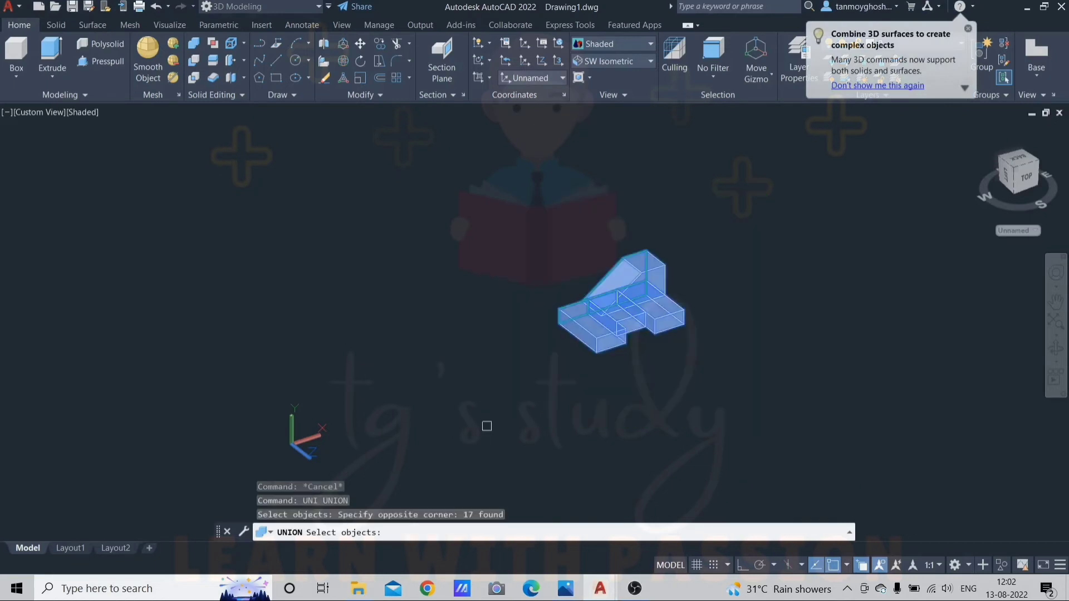
{"action": "key", "text": "Return"}
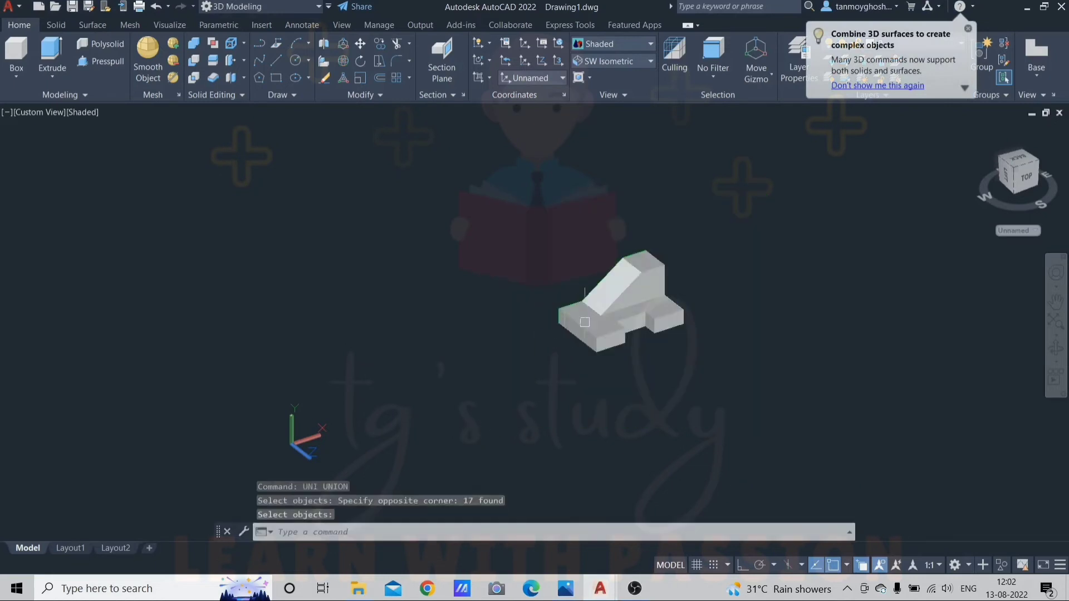
Move the combined solid along the block's length, clear of the green front-view profile.
{"action": "left_click", "coordinate": [624, 287]}
{"action": "left_click", "coordinate": [651, 292]}
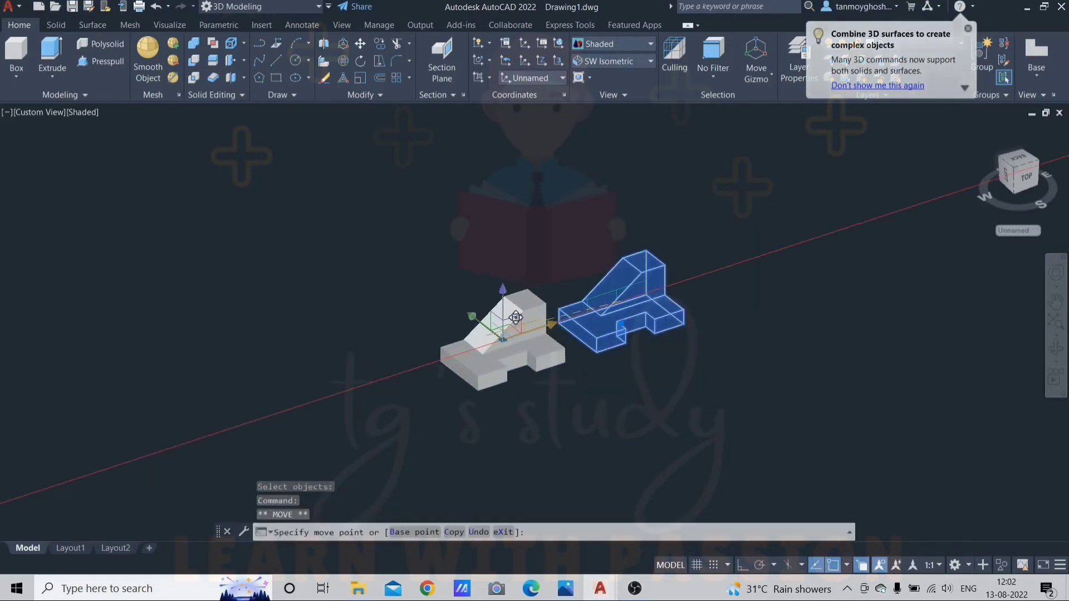
{"action": "left_click", "coordinate": [430, 364]}
{"action": "key", "text": "Escape"}
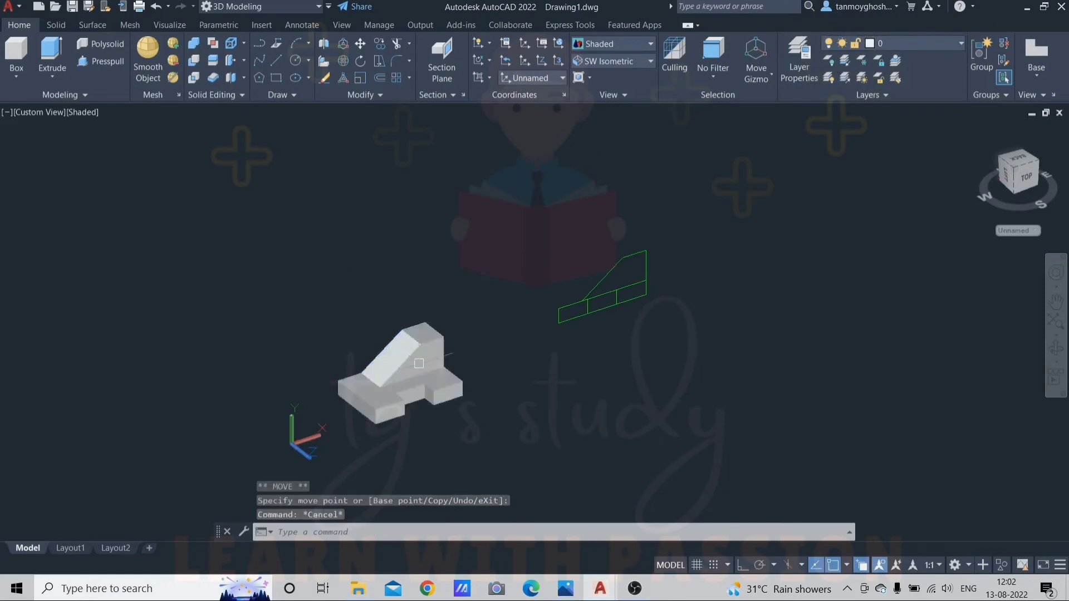
Erase the leftover green front-view profile lines beside the solid.
{"action": "left_click", "coordinate": [693, 215]}
{"action": "left_click", "coordinate": [497, 347]}
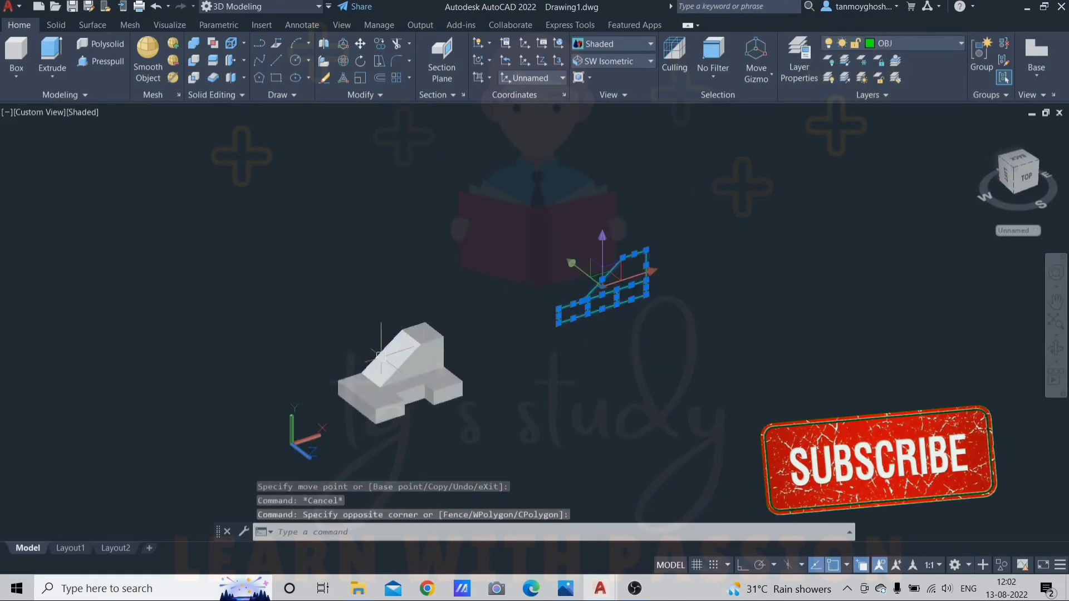
{"action": "scroll", "coordinate": [439, 348], "scroll_direction": "up", "scroll_amount": 2}
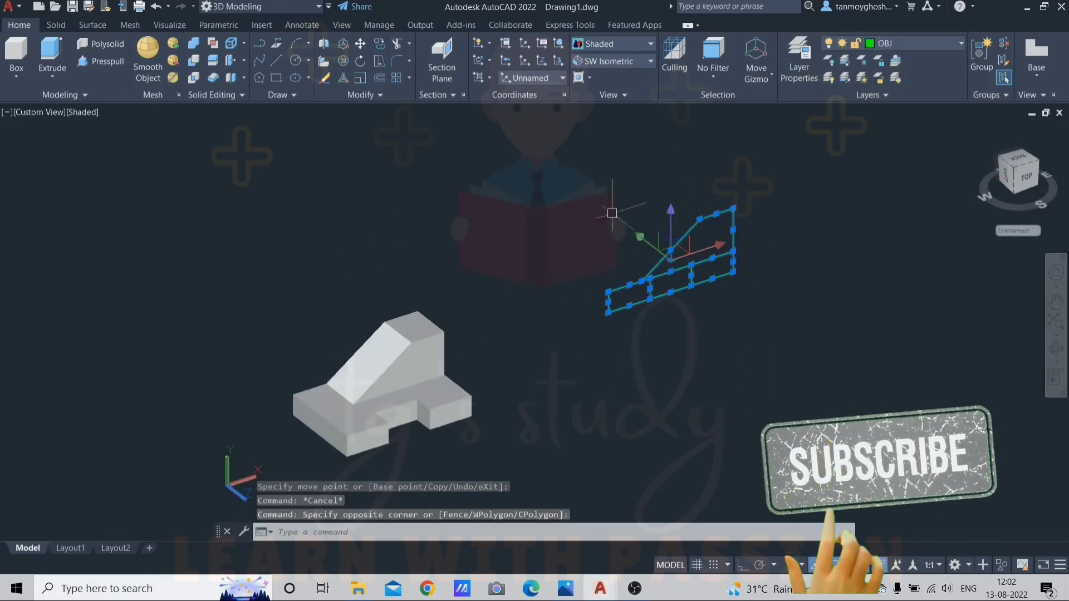
{"action": "key", "text": "Delete"}
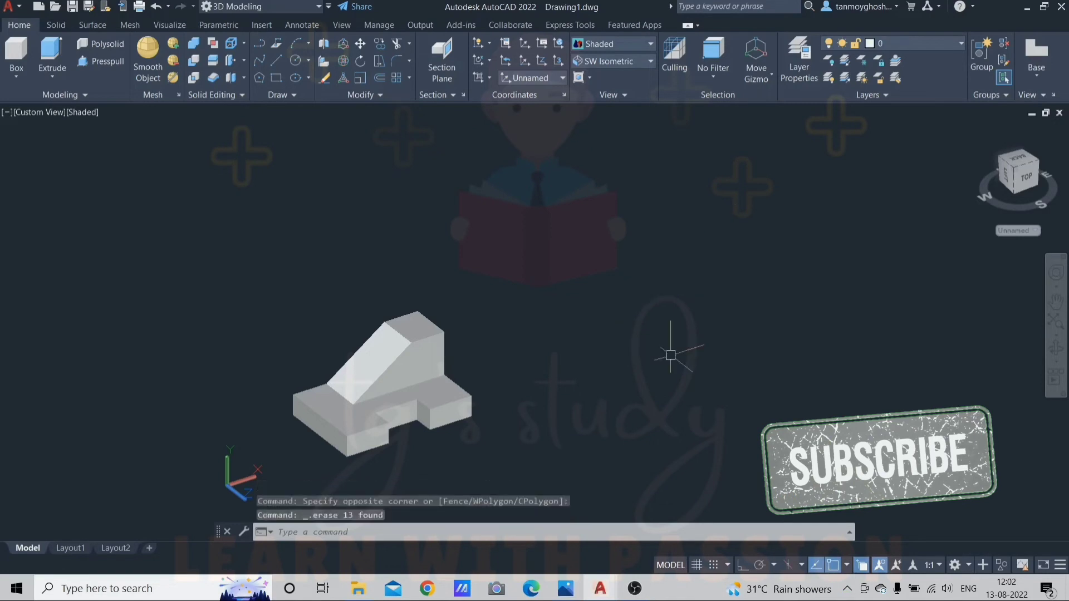
Review the projections in ISO TO ORTHO.dwg, and compare its front view with the solid in Drawing1.dwg seen from the Front.
{"action": "mouse_move", "coordinate": [605, 591]}
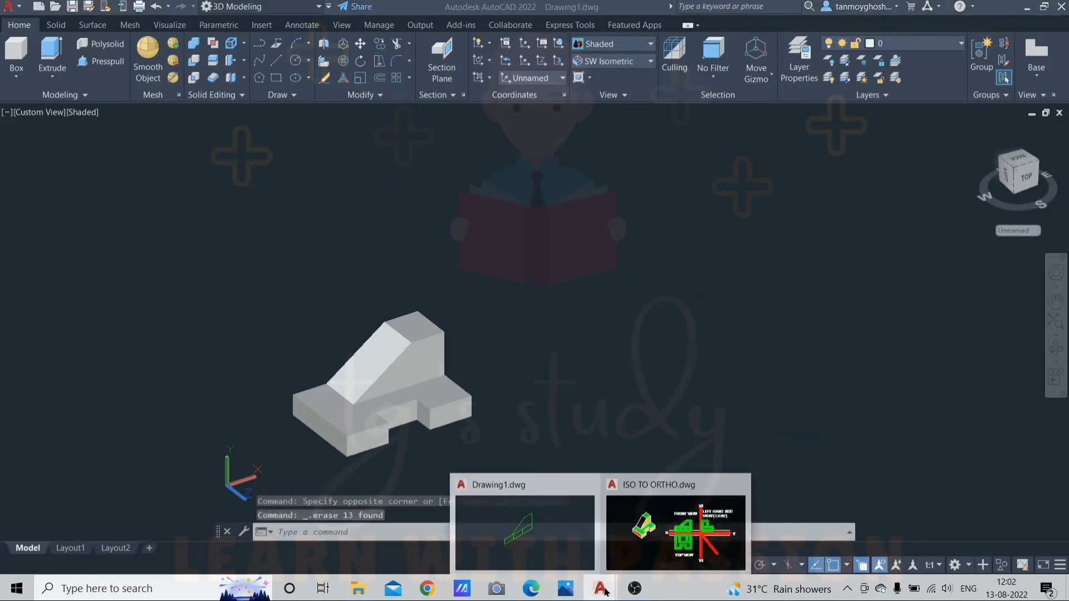
{"action": "left_click", "coordinate": [676, 532]}
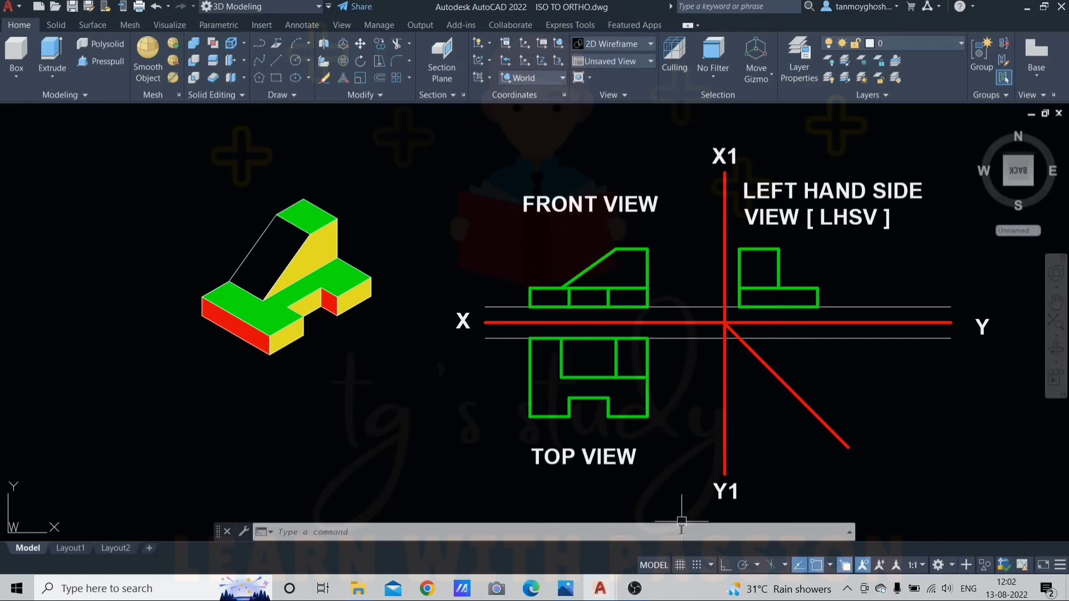
{"action": "mouse_move", "coordinate": [596, 589]}
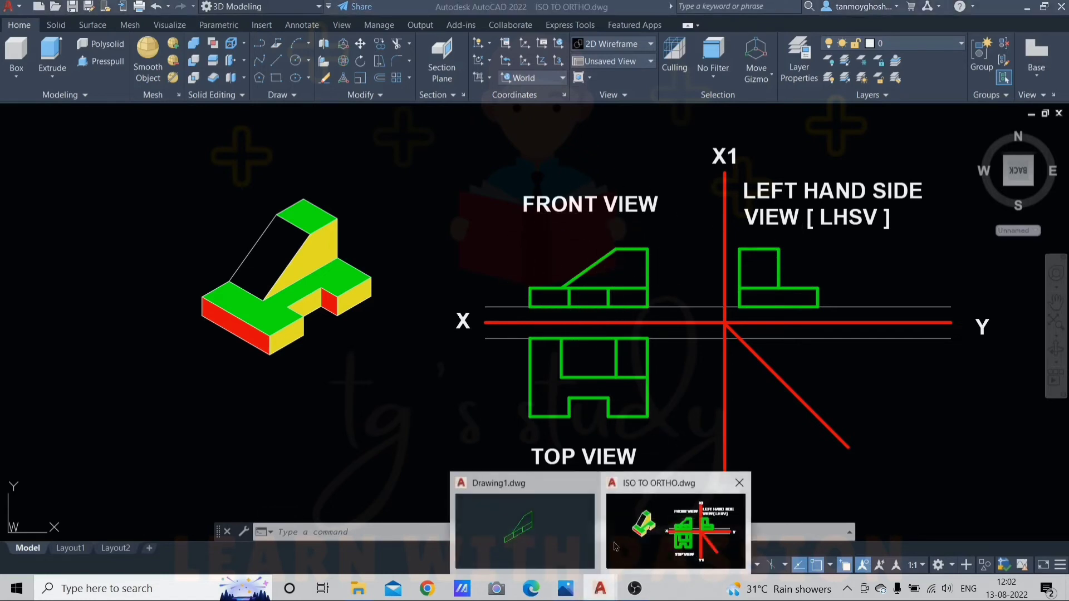
{"action": "left_click", "coordinate": [567, 544]}
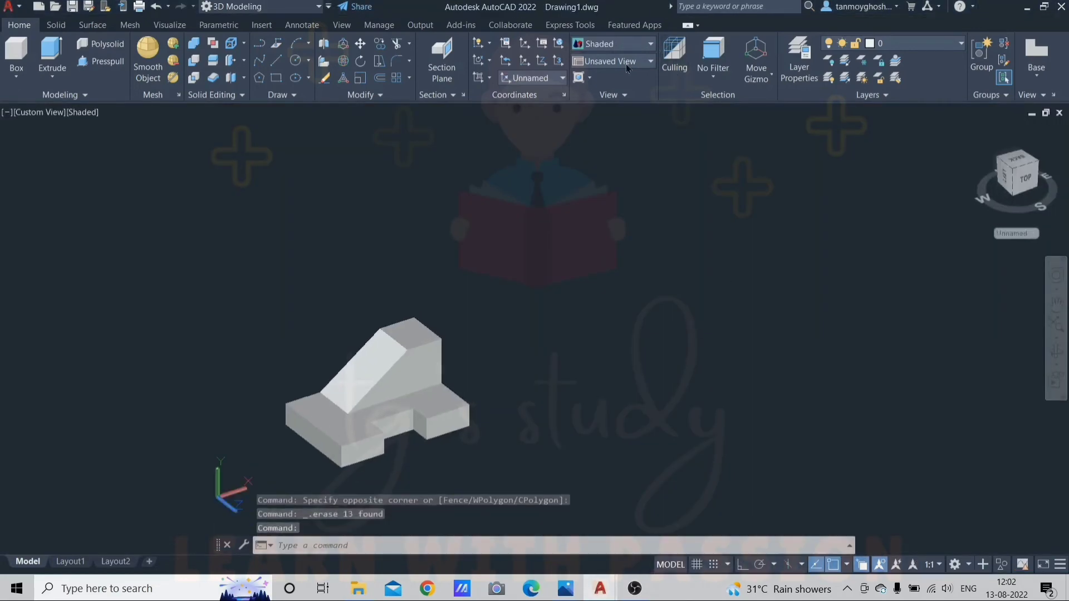
{"action": "left_click", "coordinate": [633, 62]}
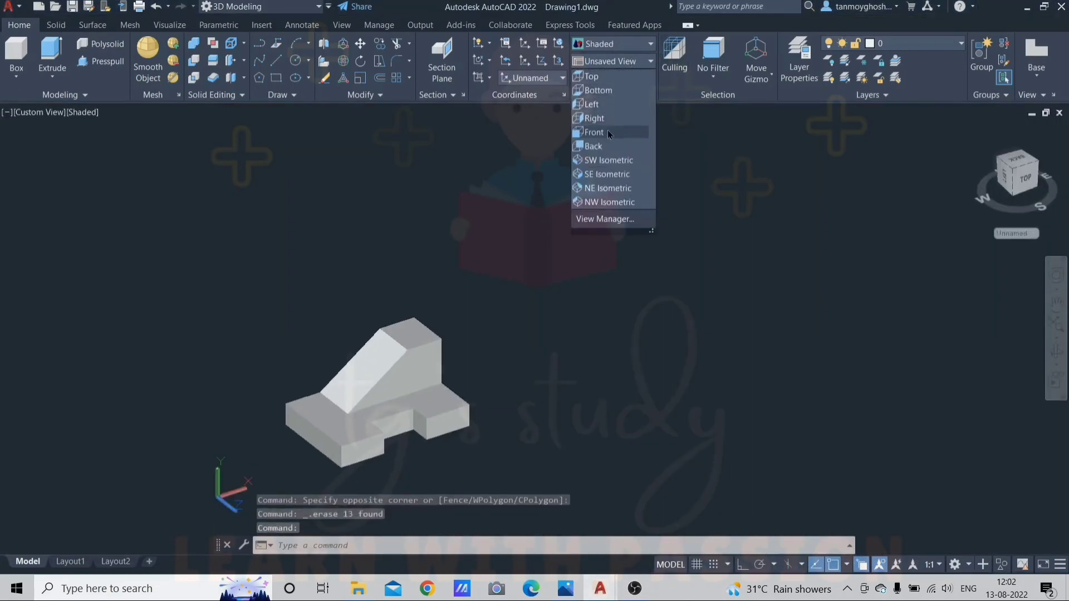
{"action": "left_click", "coordinate": [593, 133]}
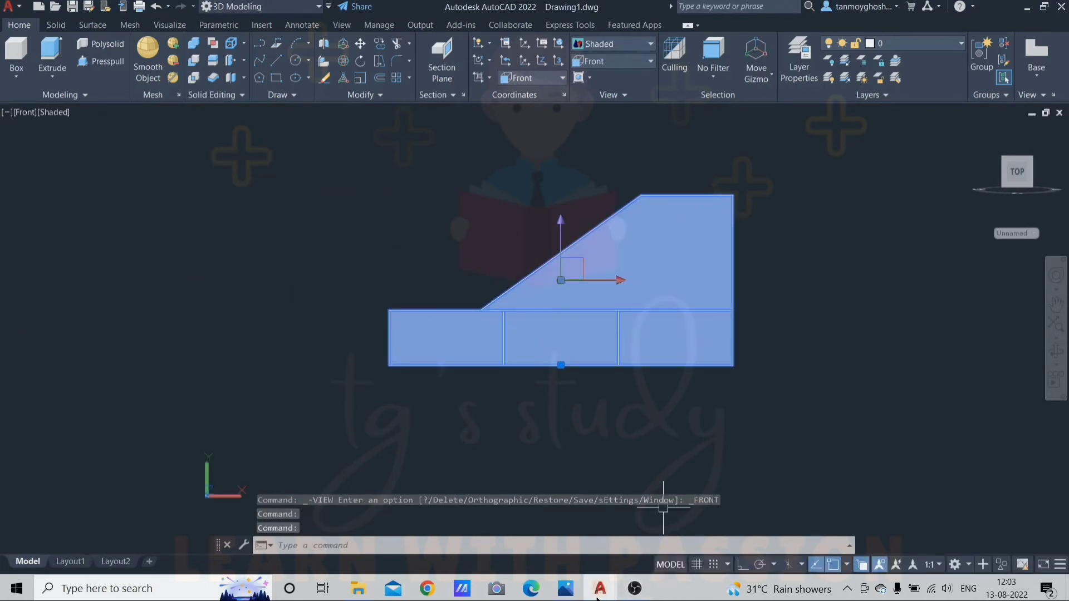
{"action": "mouse_move", "coordinate": [594, 594]}
{"action": "left_click", "coordinate": [646, 541]}
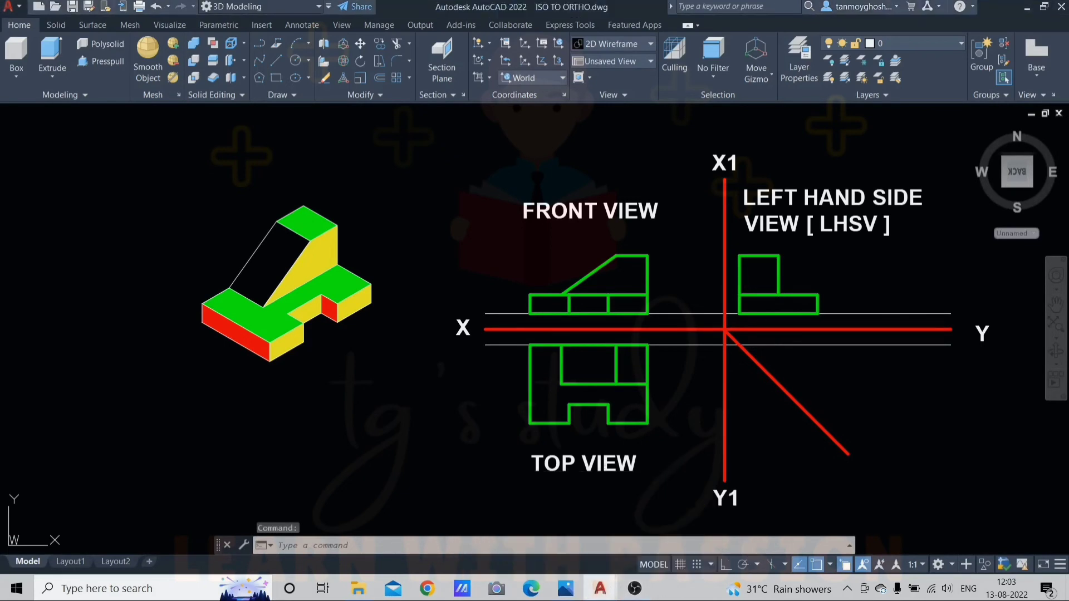
View the solid in Drawing1.dwg from the Top, highlight its edges, and compare it with the top view in ISO TO ORTHO.dwg.
{"action": "left_click", "coordinate": [599, 592]}
{"action": "left_click", "coordinate": [561, 543]}
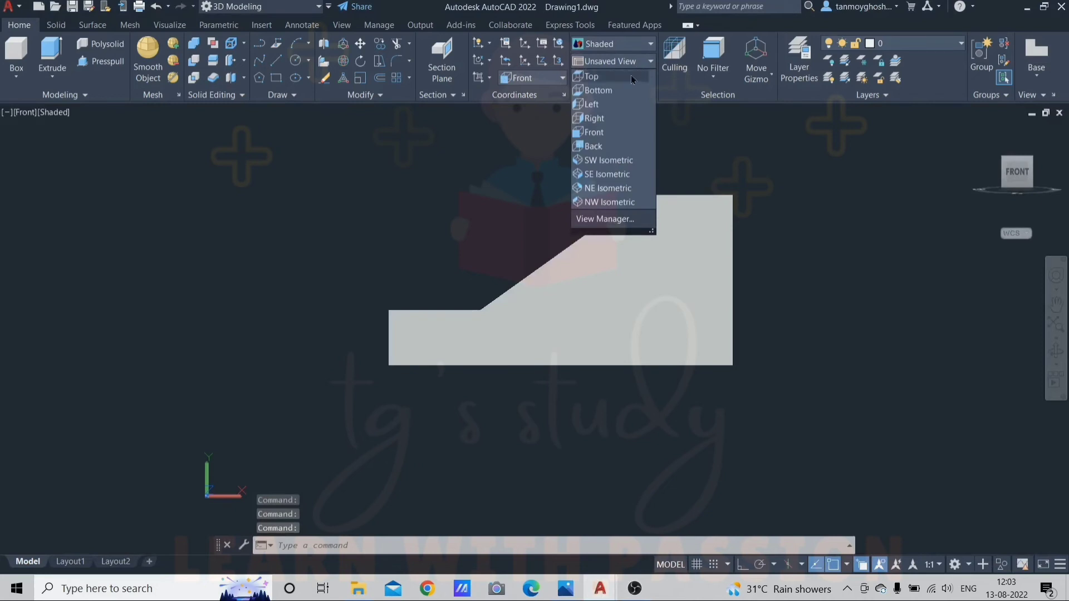
{"action": "left_click", "coordinate": [625, 76]}
{"action": "left_click", "coordinate": [265, 295]}
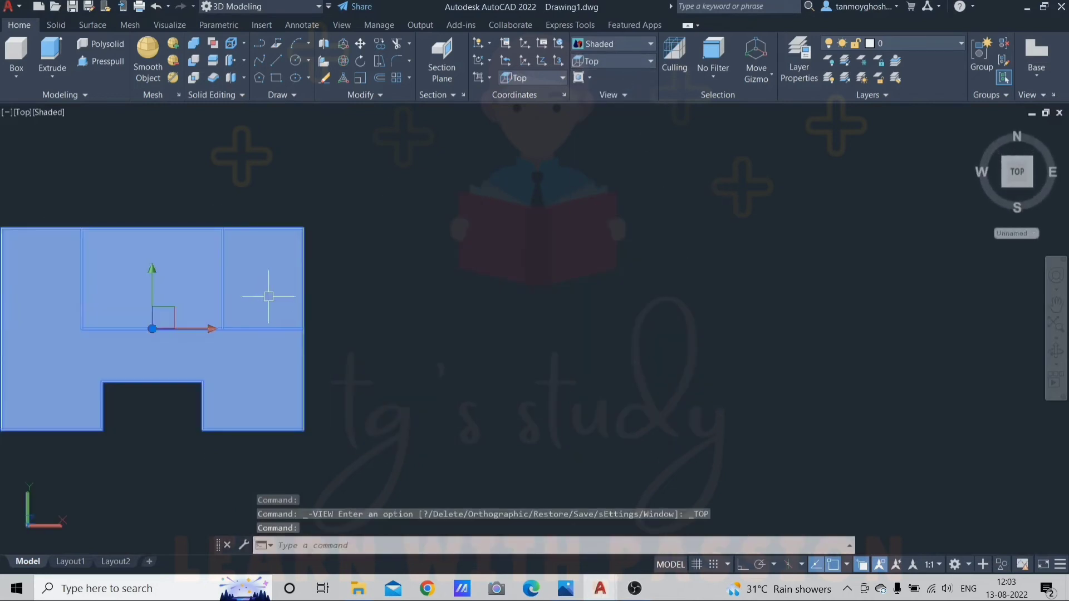
{"action": "scroll", "coordinate": [327, 282], "scroll_direction": "down", "scroll_amount": 2}
{"action": "middle_click_drag", "start_coordinate": [327, 282], "coordinate": [716, 266]}
{"action": "scroll", "coordinate": [637, 275], "scroll_direction": "up", "scroll_amount": 2}
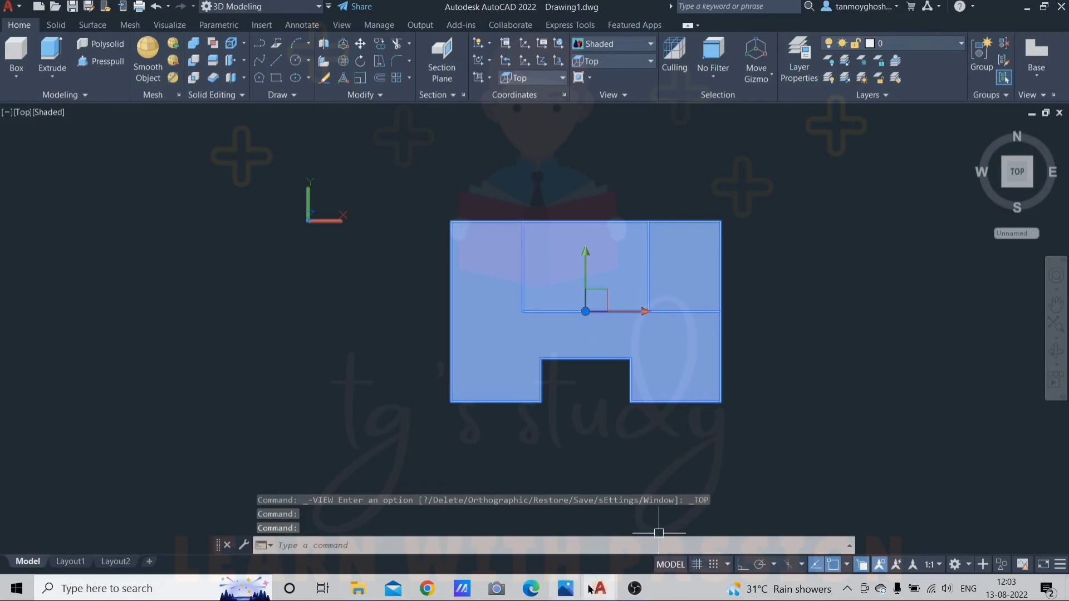
{"action": "mouse_move", "coordinate": [594, 589]}
{"action": "left_click", "coordinate": [675, 518]}
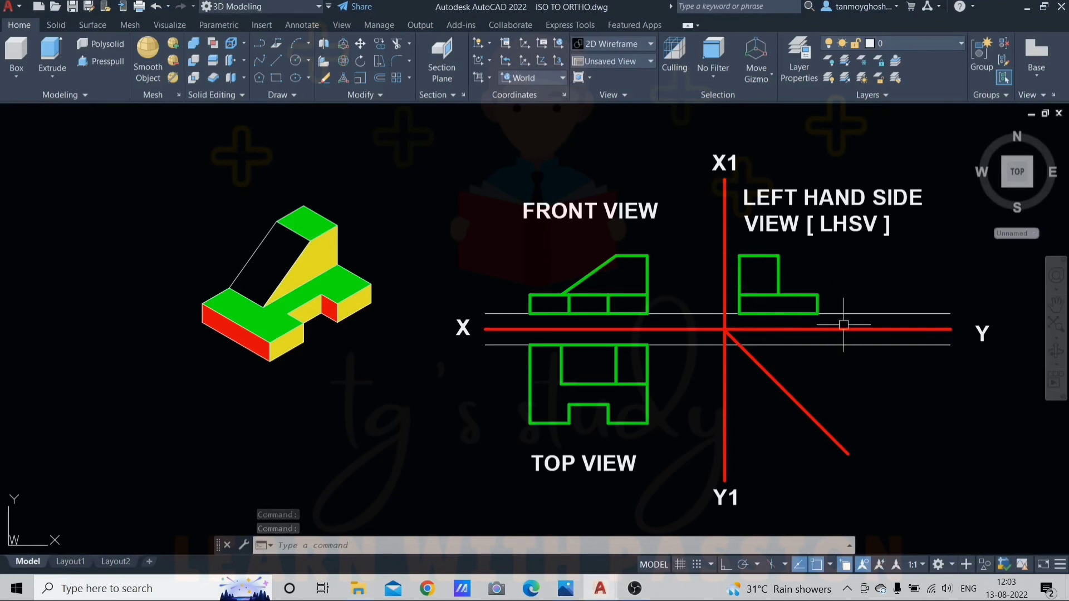
Examine the solid in Drawing1.dwg from the Left with its edges highlighted, as a check against the left hand side view.
{"action": "mouse_move", "coordinate": [601, 589]}
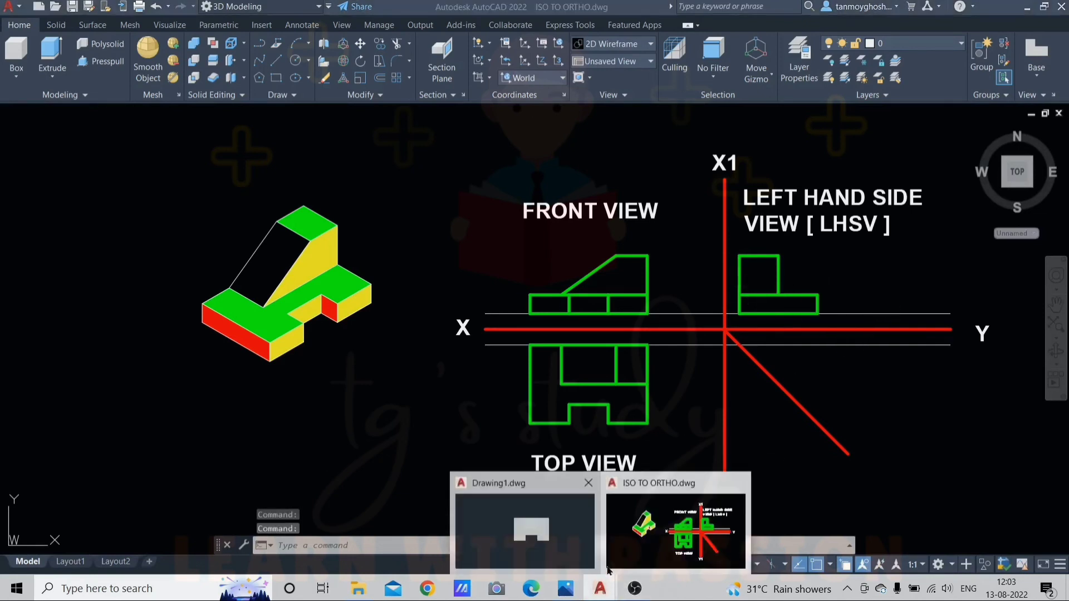
{"action": "left_click", "coordinate": [523, 526]}
{"action": "left_click", "coordinate": [640, 63]}
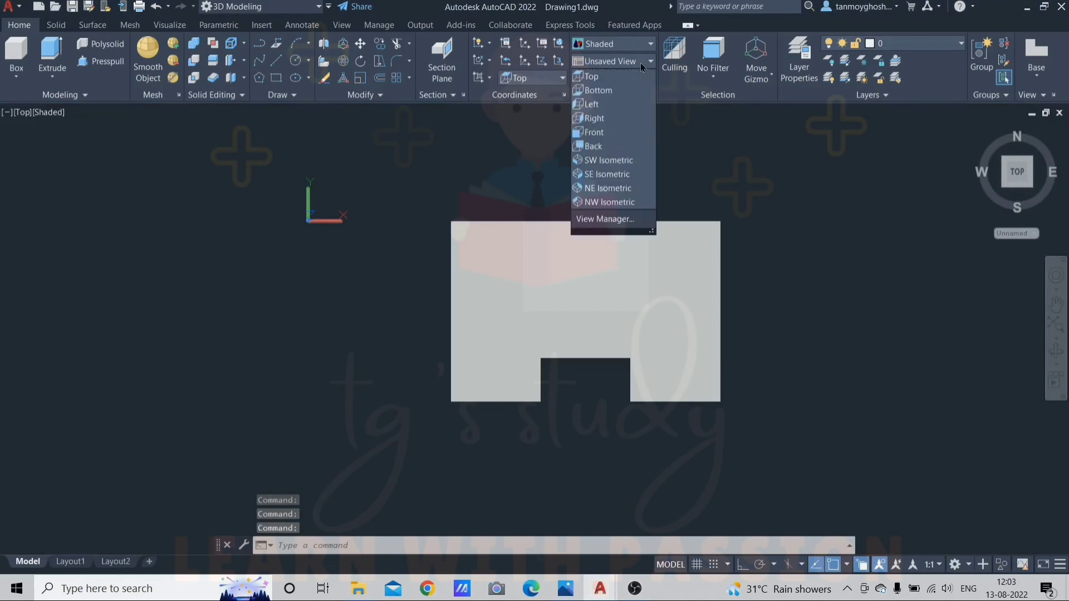
{"action": "left_click", "coordinate": [615, 104]}
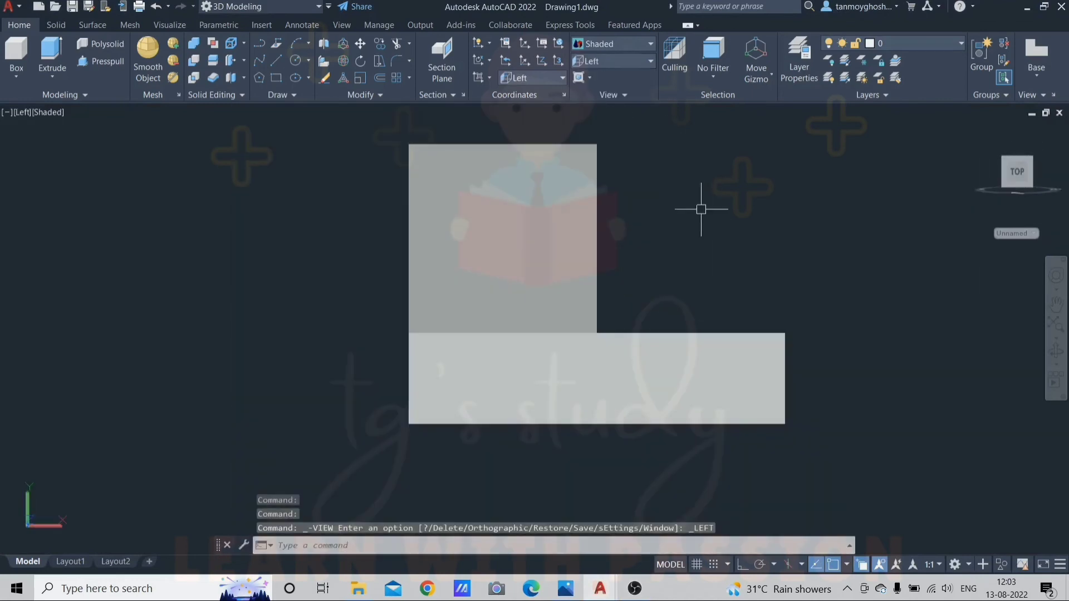
{"action": "left_click", "coordinate": [539, 245]}
{"action": "scroll", "coordinate": [661, 296], "scroll_direction": "down", "scroll_amount": 2}
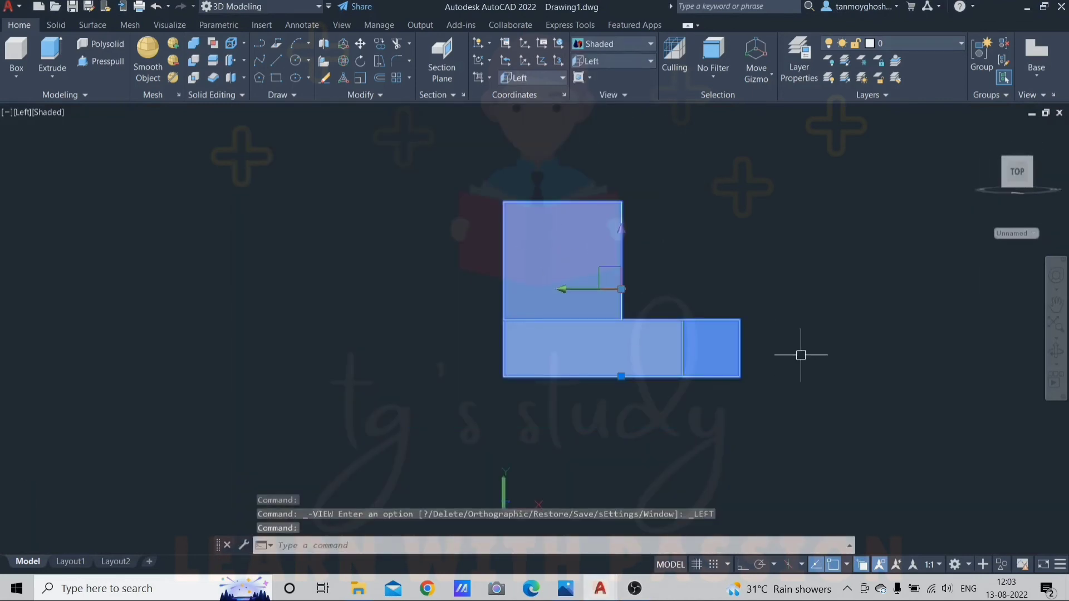
Return Drawing1.dwg to the SW Isometric view and compare the solid with the isometric drawing in ISO TO ORTHO.dwg.
{"action": "left_click", "coordinate": [637, 65]}
{"action": "left_click", "coordinate": [623, 161]}
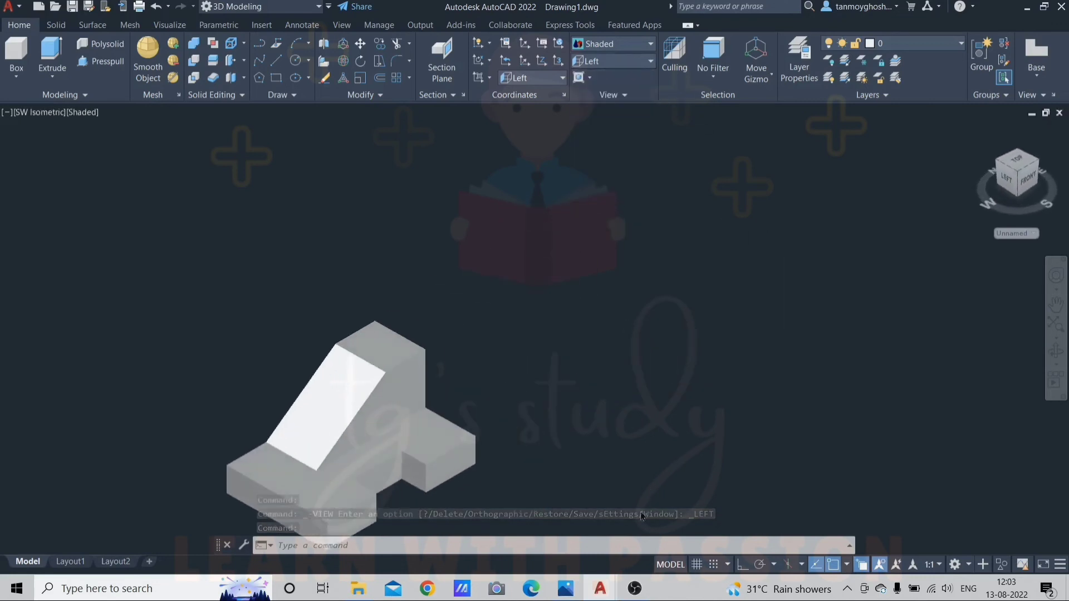
{"action": "left_click", "coordinate": [599, 589]}
{"action": "left_click", "coordinate": [683, 490]}
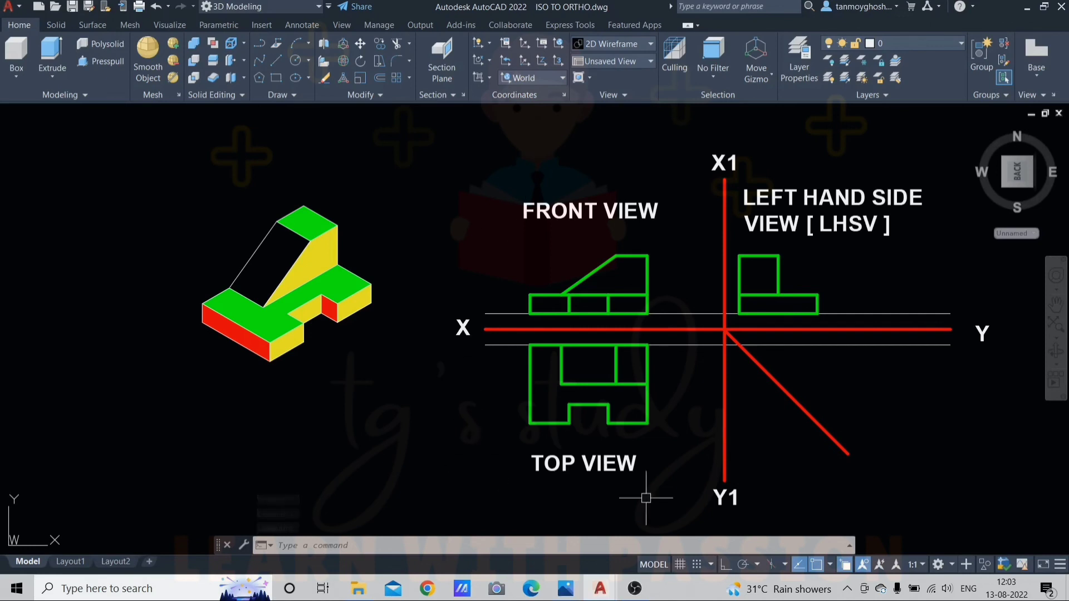
{"action": "mouse_move", "coordinate": [607, 579]}
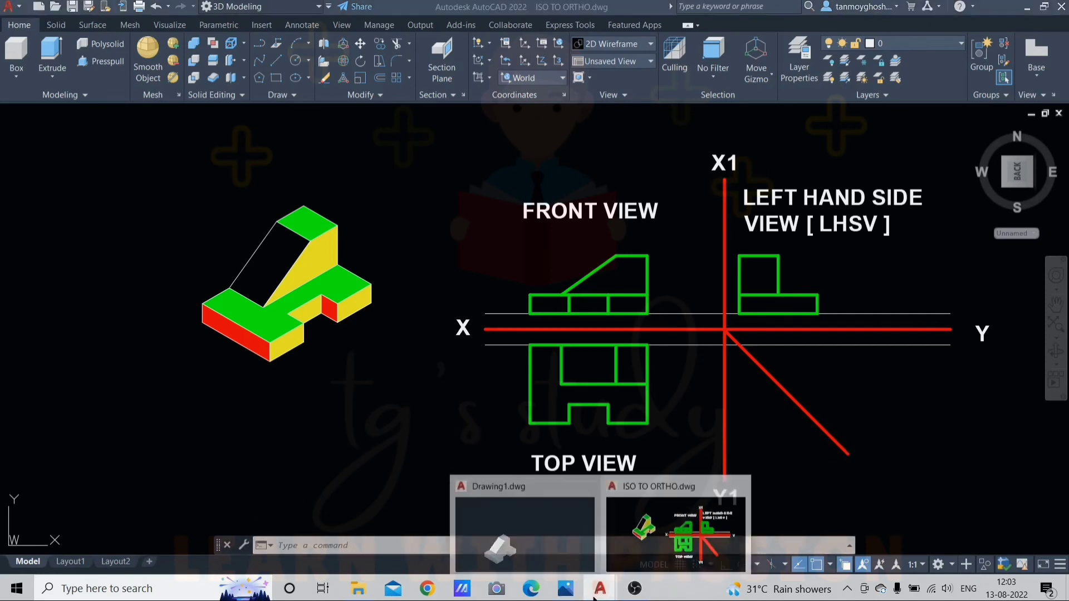
{"action": "left_click", "coordinate": [523, 521]}
{"action": "middle_click_drag", "start_coordinate": [460, 406], "coordinate": [605, 272]}
{"action": "scroll", "coordinate": [533, 322], "scroll_direction": "up", "scroll_amount": 2}
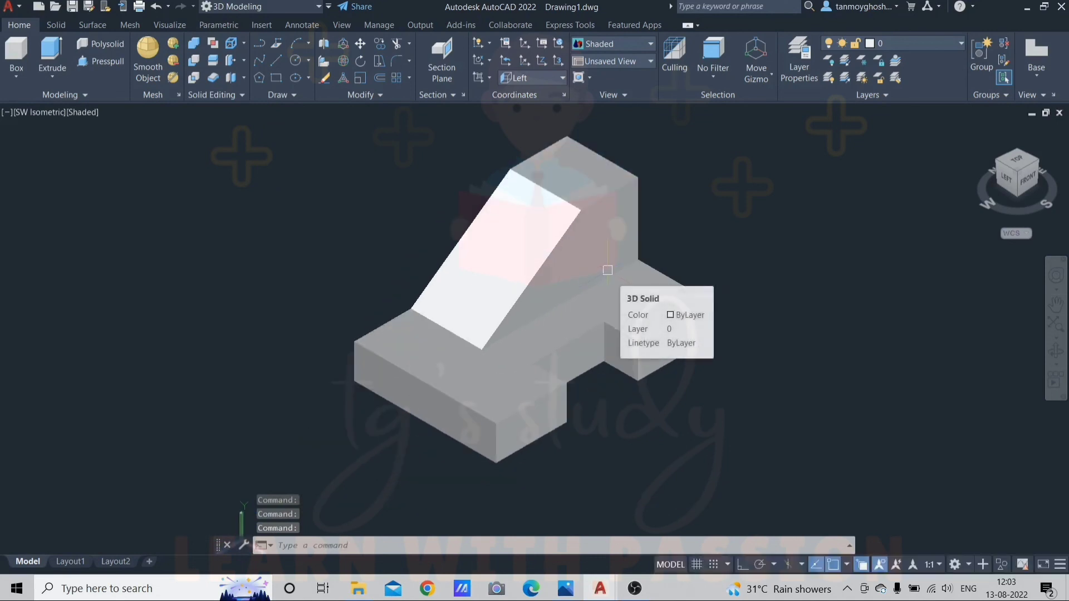
Change the solid's colour to Yellow and clear the selection.
{"action": "left_click", "coordinate": [536, 266]}
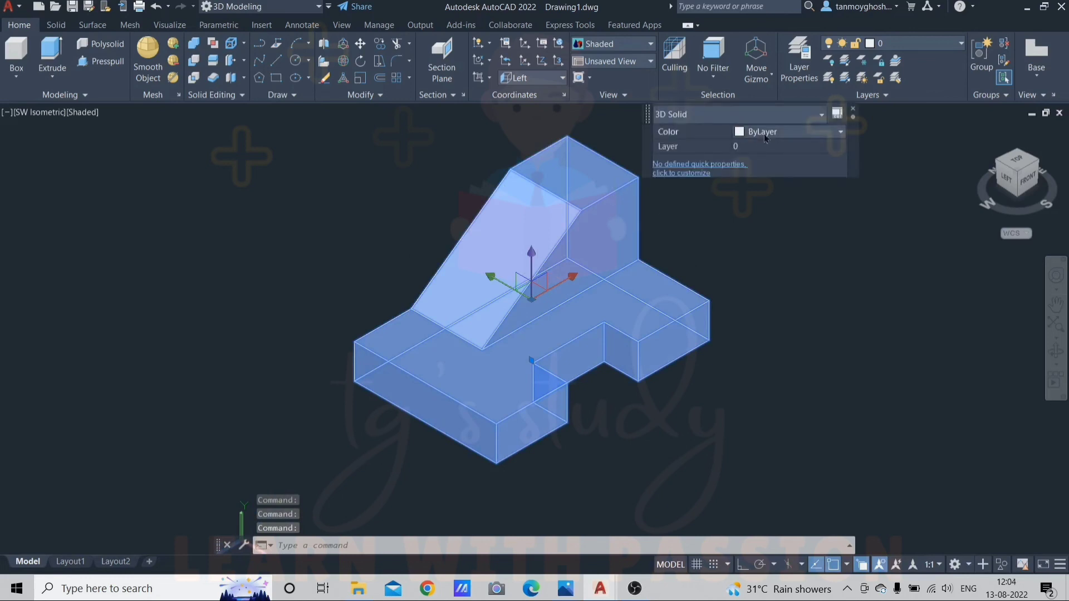
{"action": "left_click", "coordinate": [766, 138]}
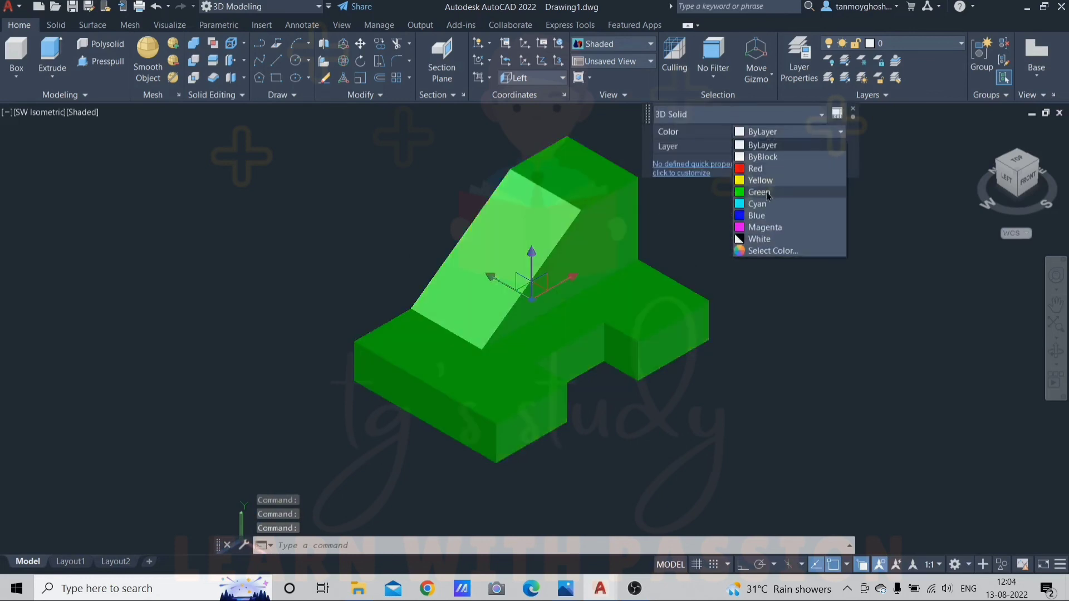
{"action": "left_click", "coordinate": [761, 181]}
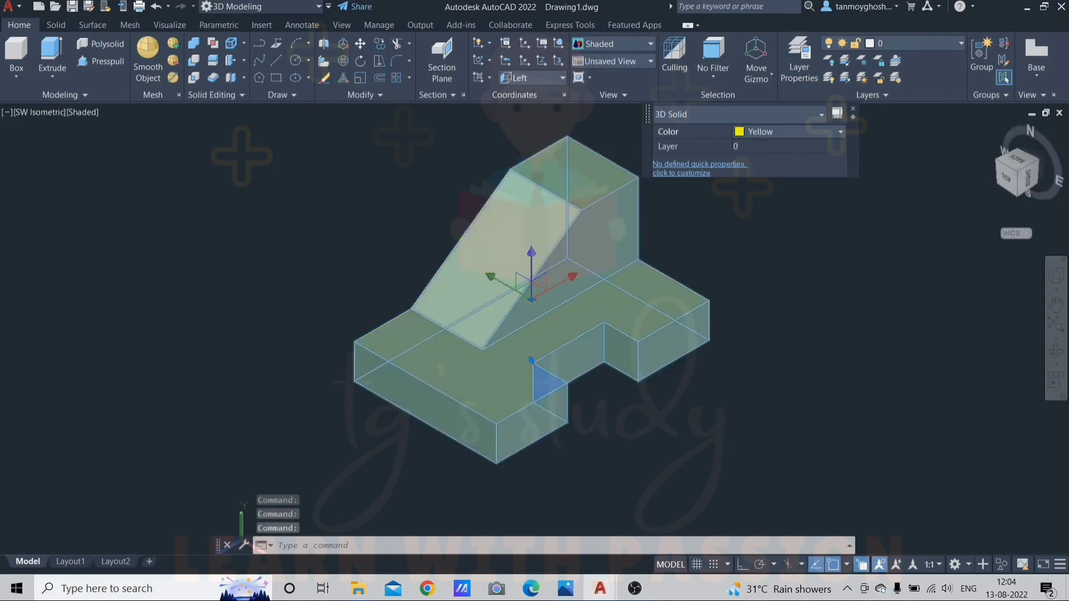
{"action": "key", "text": "Escape"}
{"action": "left_click", "coordinate": [617, 271]}
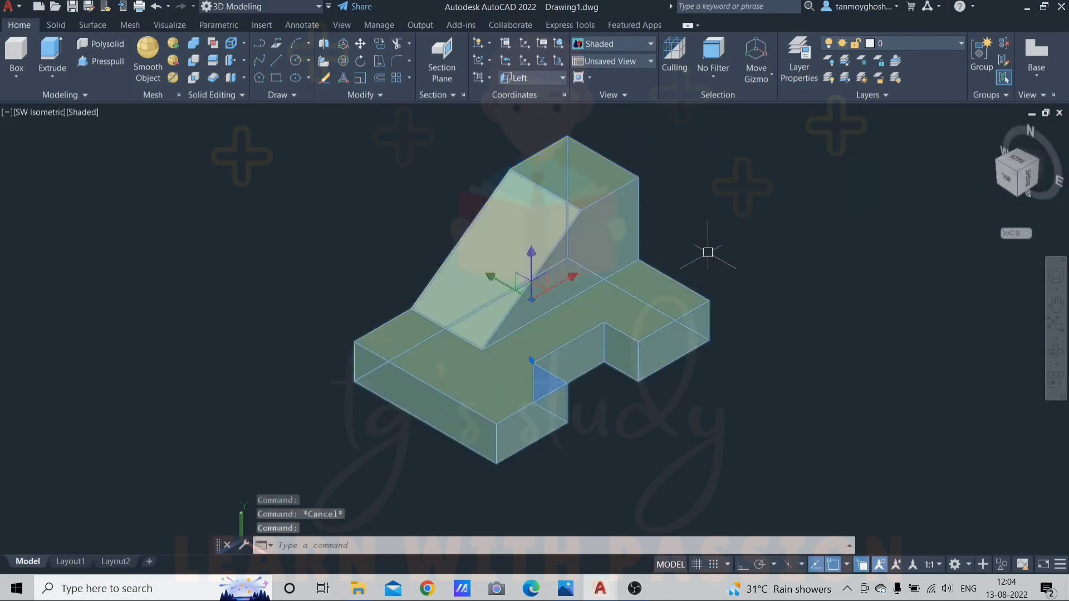
{"action": "key", "text": "Escape"}
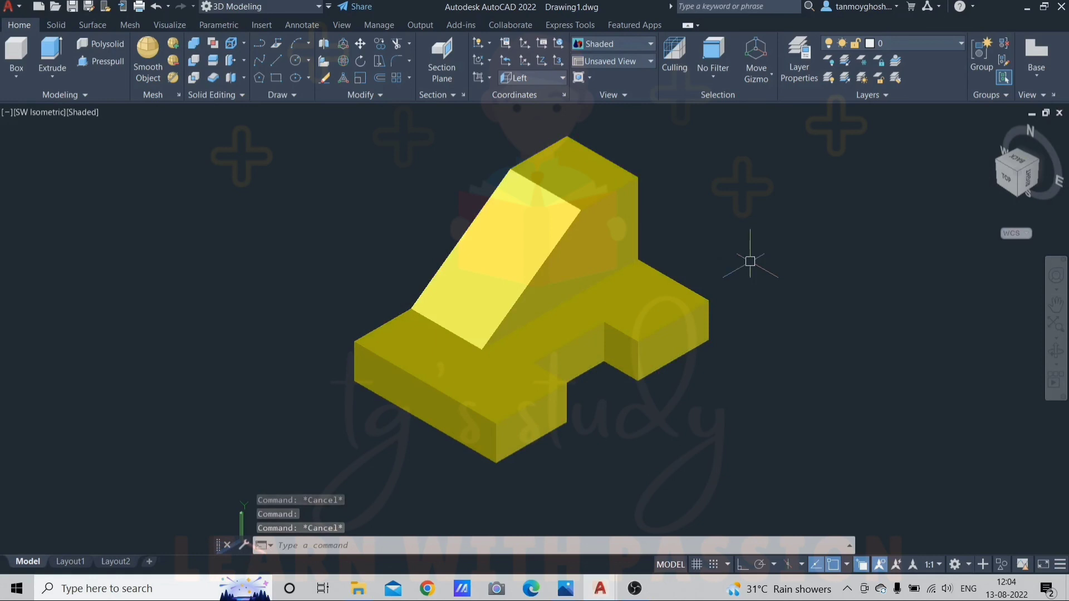
{"action": "scroll", "coordinate": [579, 239], "scroll_direction": "up", "scroll_amount": 3}
{"action": "scroll", "coordinate": [579, 239], "scroll_direction": "down", "scroll_amount": 4}
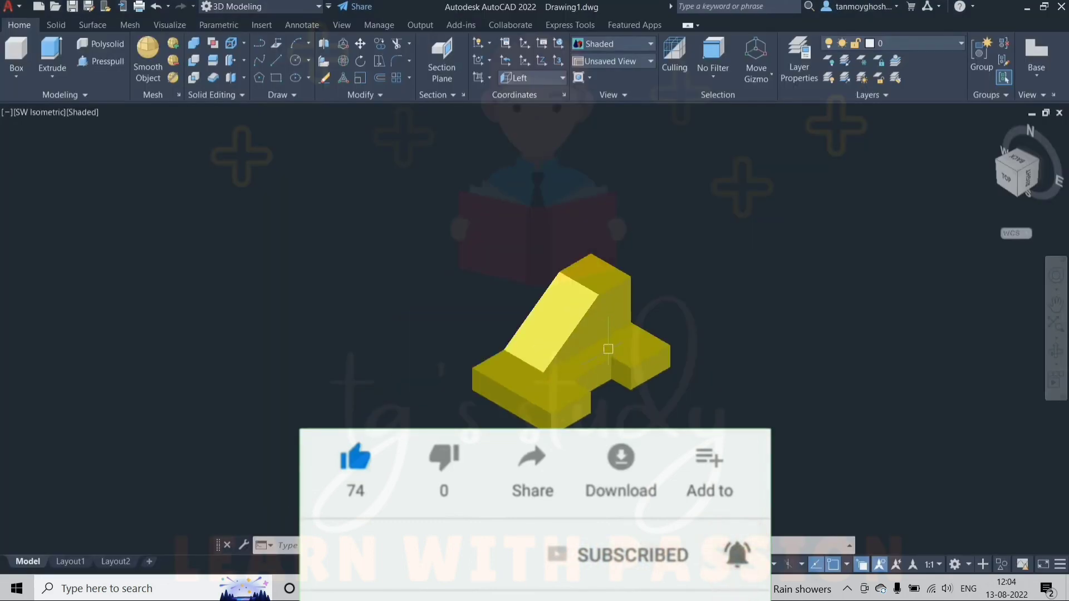
{"action": "scroll", "coordinate": [608, 350], "scroll_direction": "up", "scroll_amount": 4}
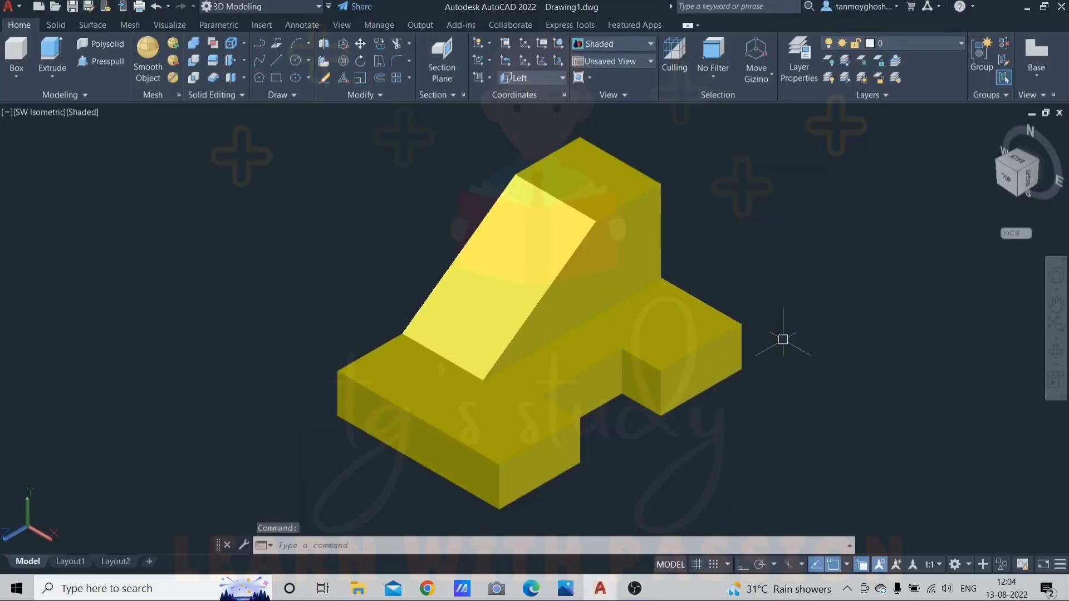